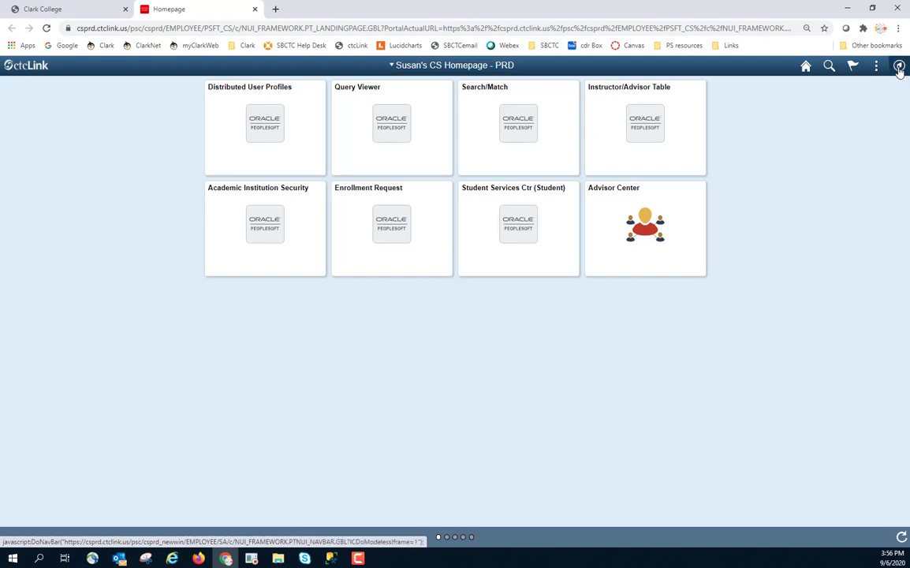
- Open Query Viewer through Navigator > Reporting Tools > Query
click(899, 69)
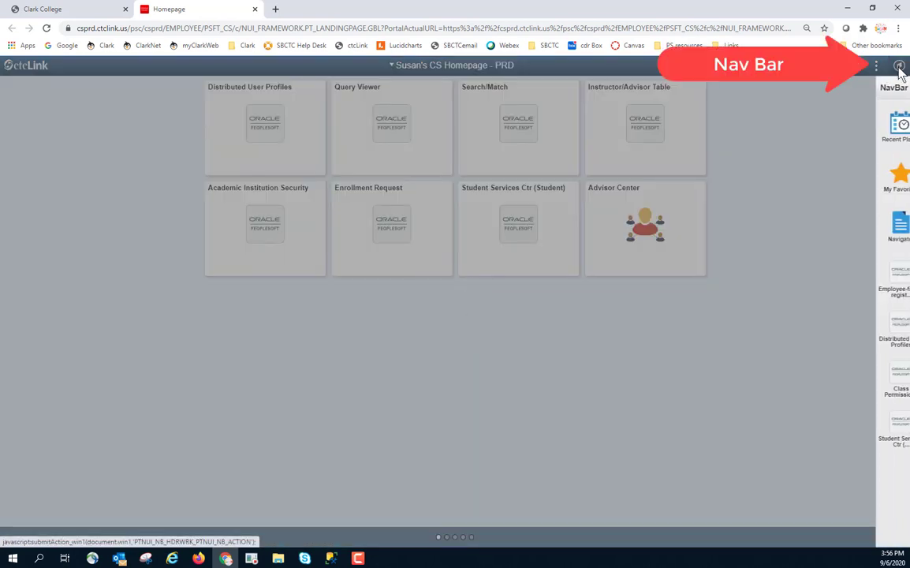
click(884, 227)
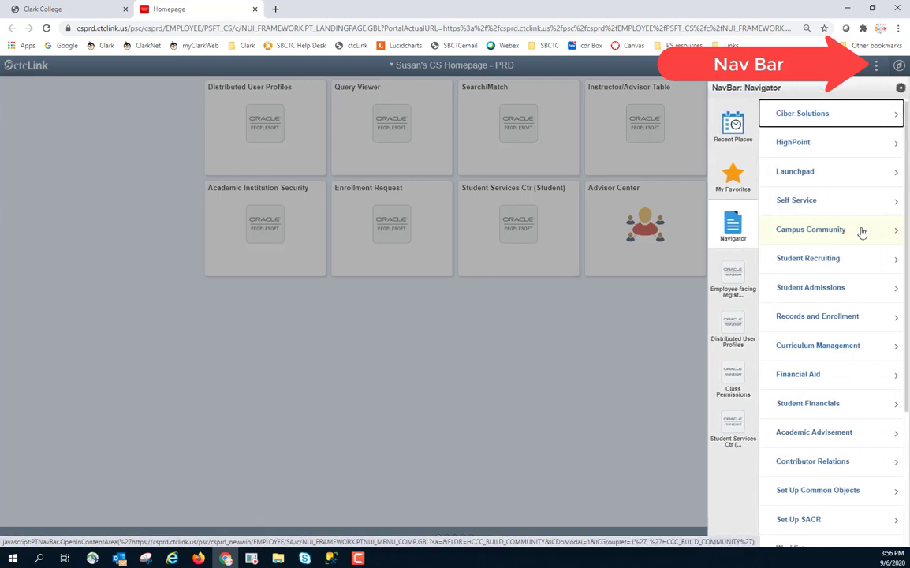
scroll(858, 225, down, 2)
scroll(856, 224, down, 1)
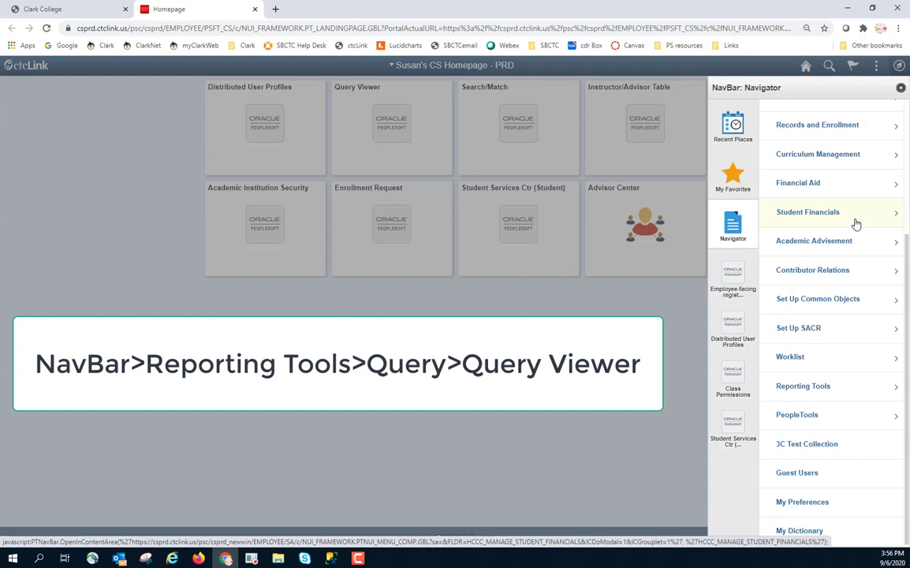
click(815, 390)
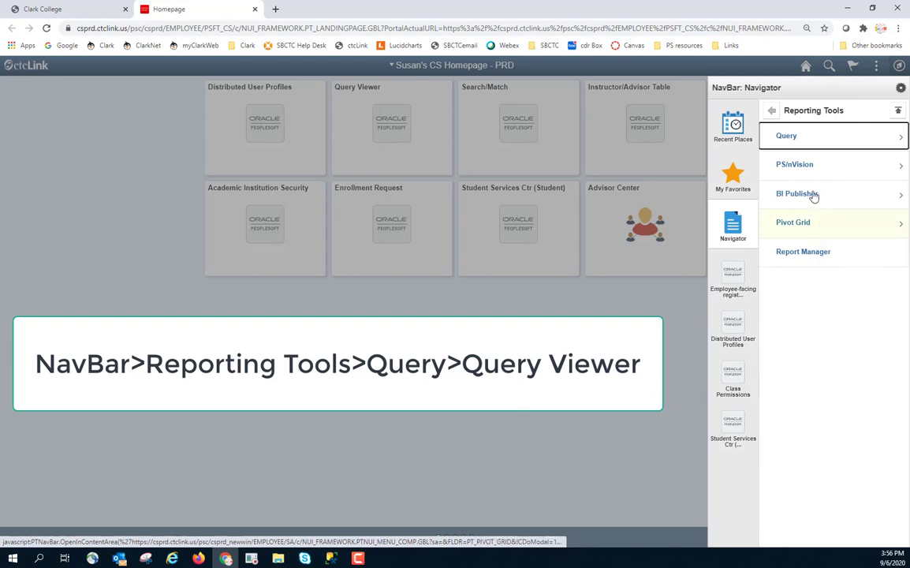
click(787, 137)
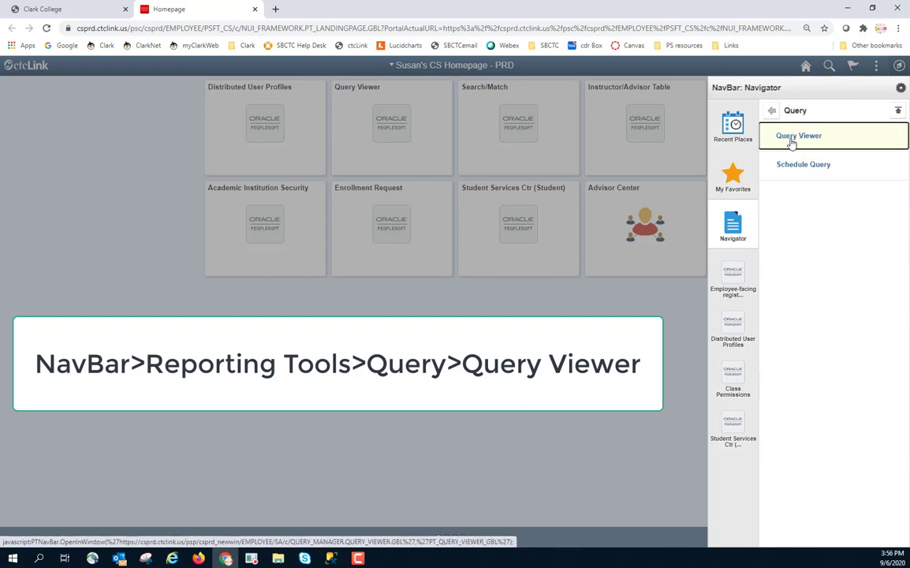
click(791, 140)
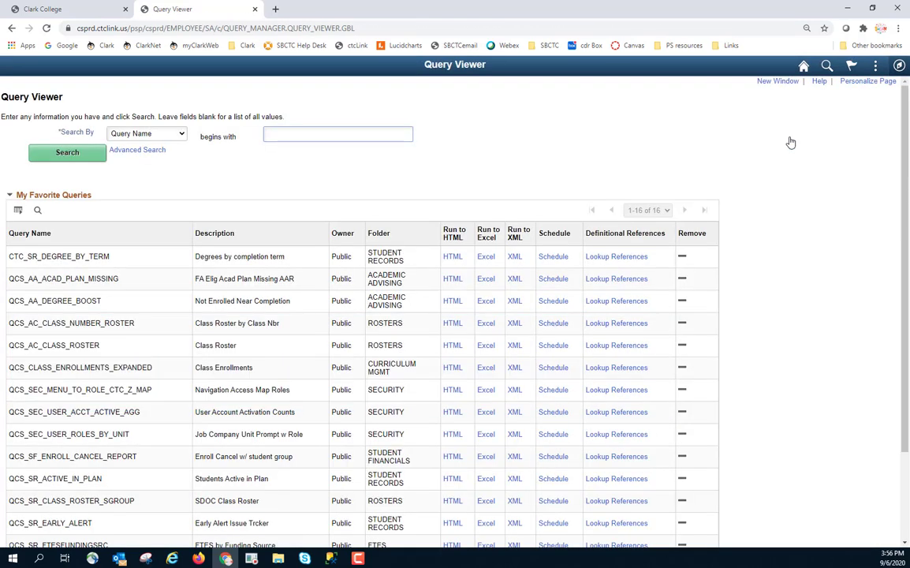
- Search Query Viewer for query names beginning with QCS_AA_ACAD_PLAN_MISSING
text(QCS_AA_ACAD_PLAN_MISSING)
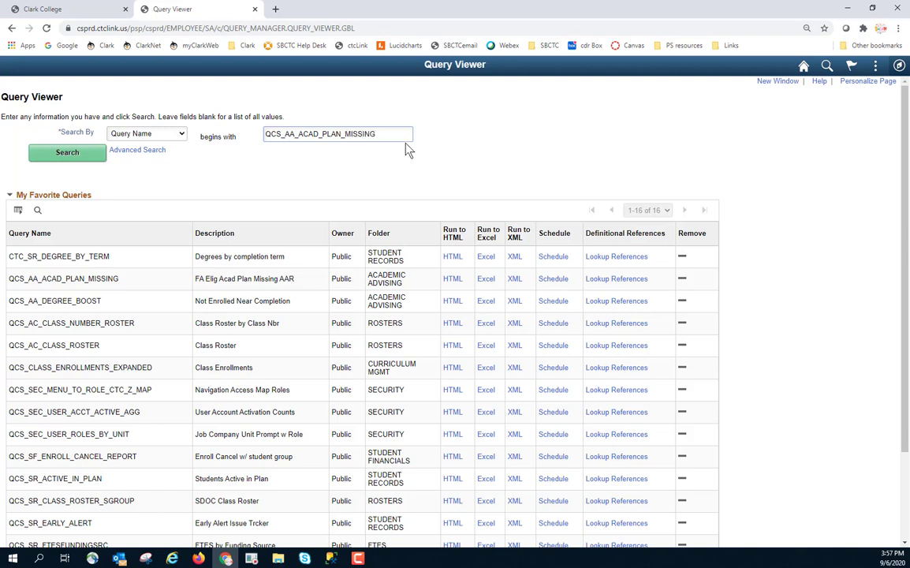
click(89, 153)
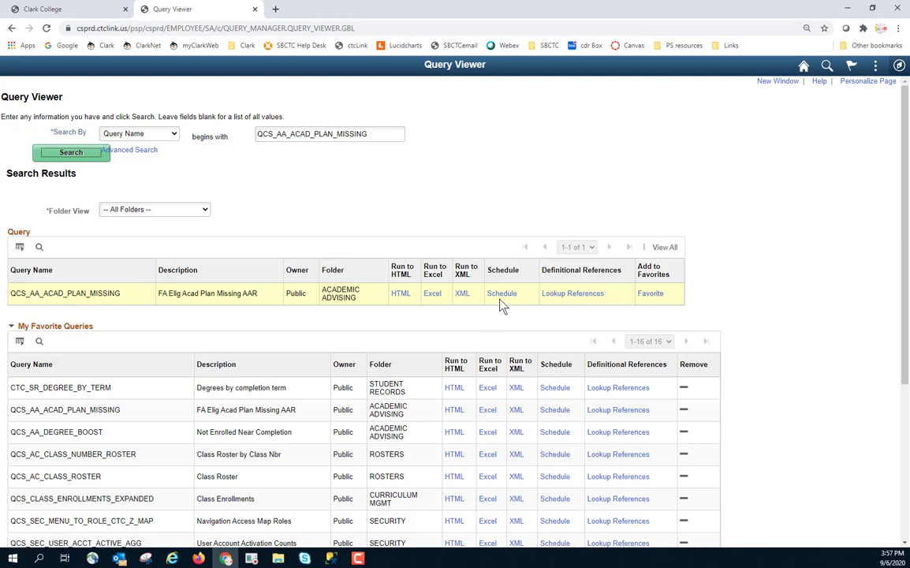
- Run QCS_AA_ACAD_PLAN_MISSING to HTML for institution WA140 and aid year 2021
click(401, 296)
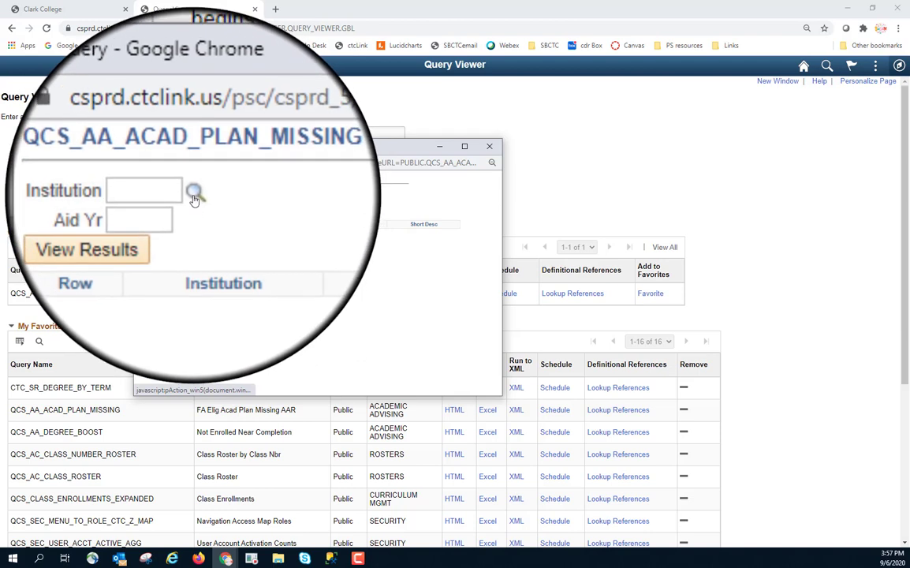
click(194, 199)
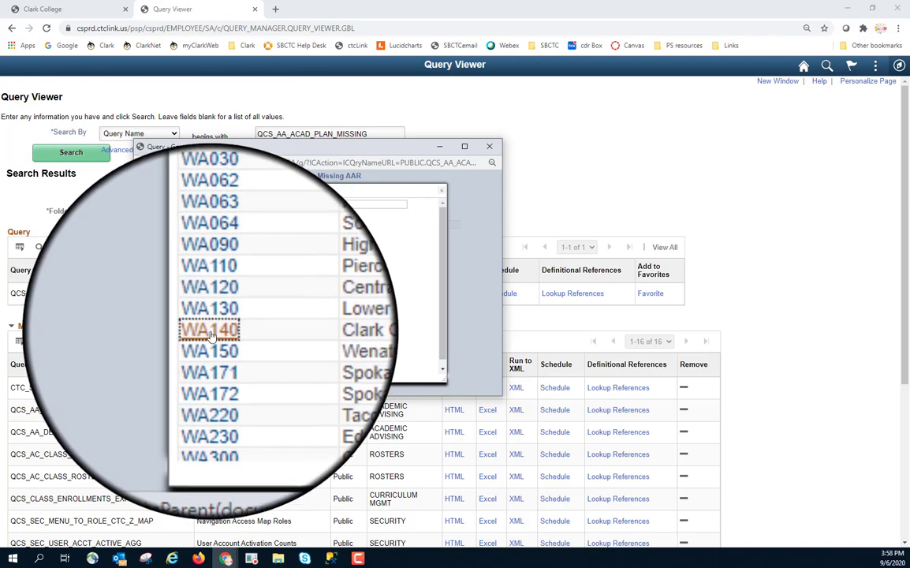
click(211, 336)
click(175, 202)
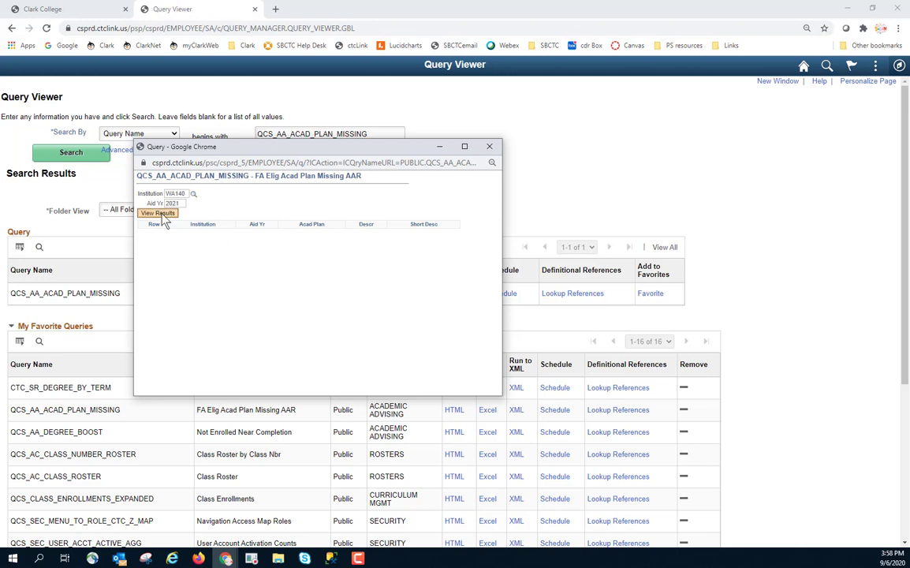
click(161, 214)
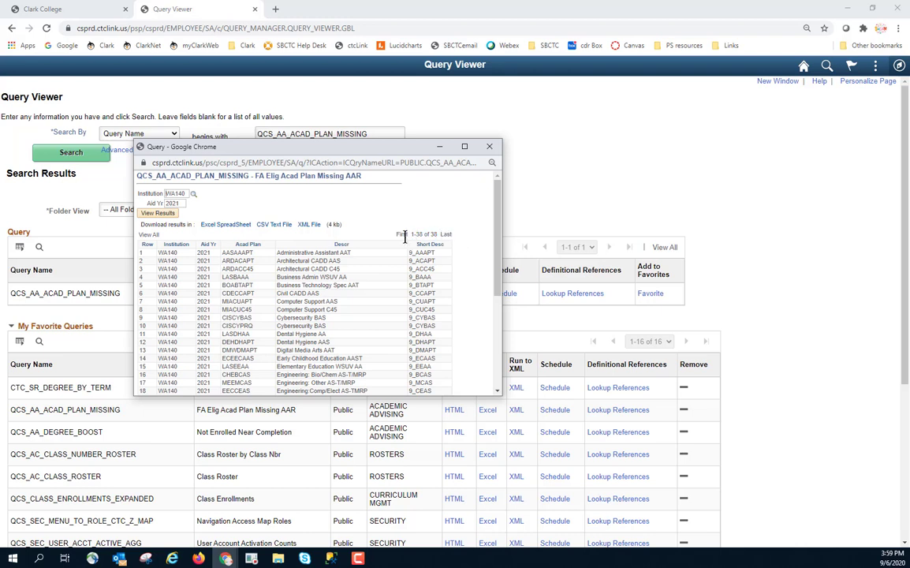
- Maximize the results window and open the exported 38-row Excel spreadsheet
click(464, 146)
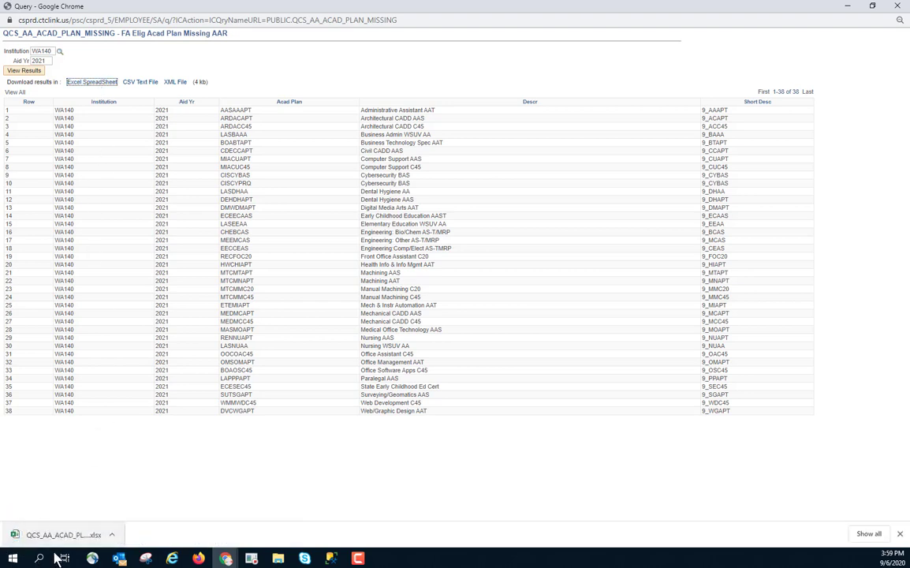
click(112, 536)
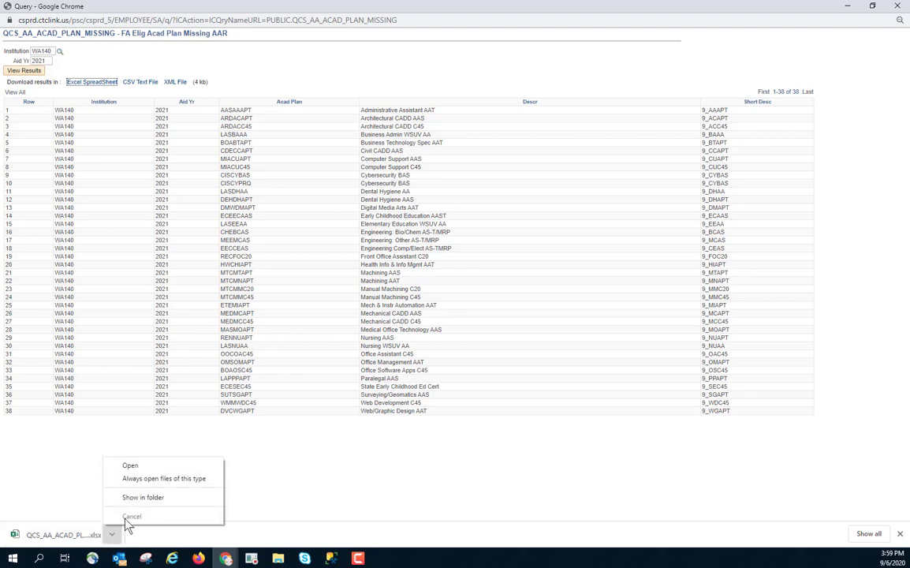
click(130, 466)
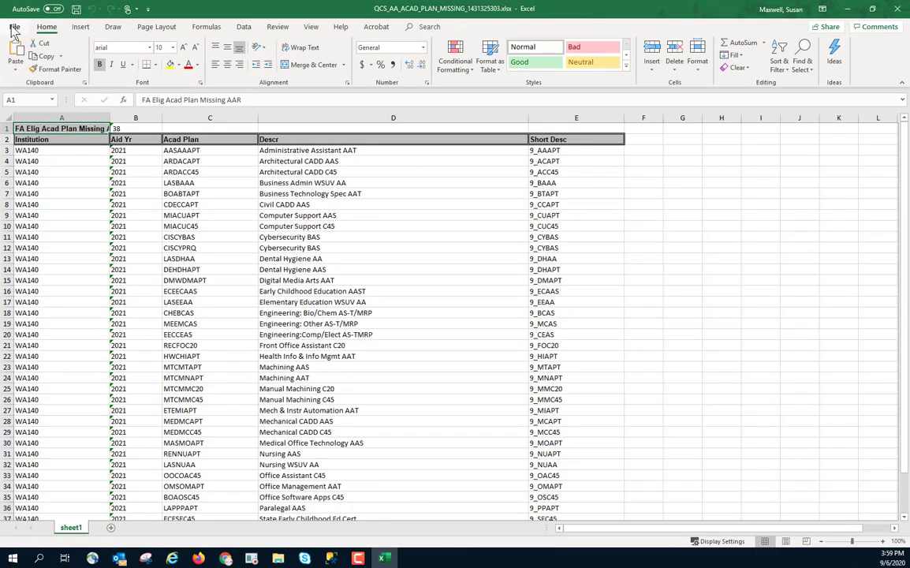
- Save the workbook as QCS_AA_ACAD_PLAN_MISSING_1431325303.xlsx through Save As
click(14, 26)
click(34, 175)
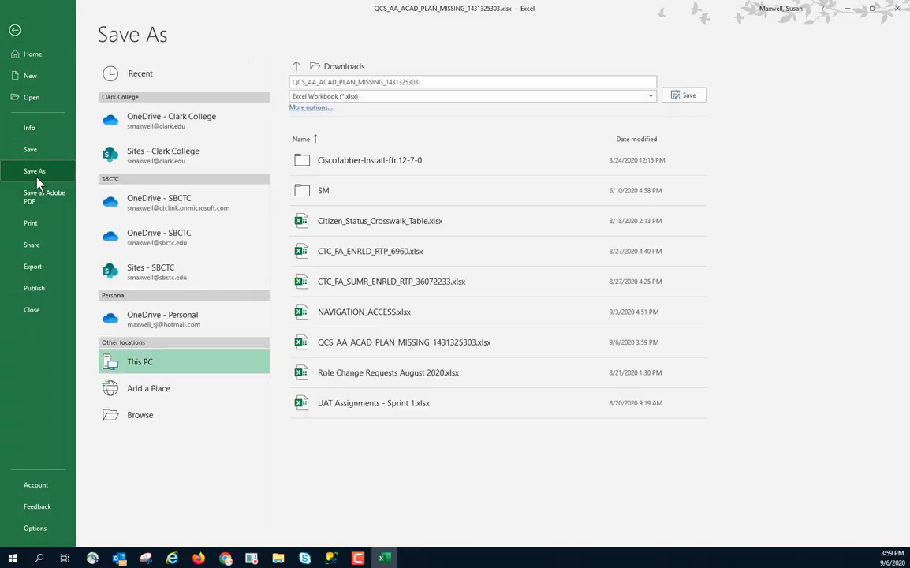
click(146, 417)
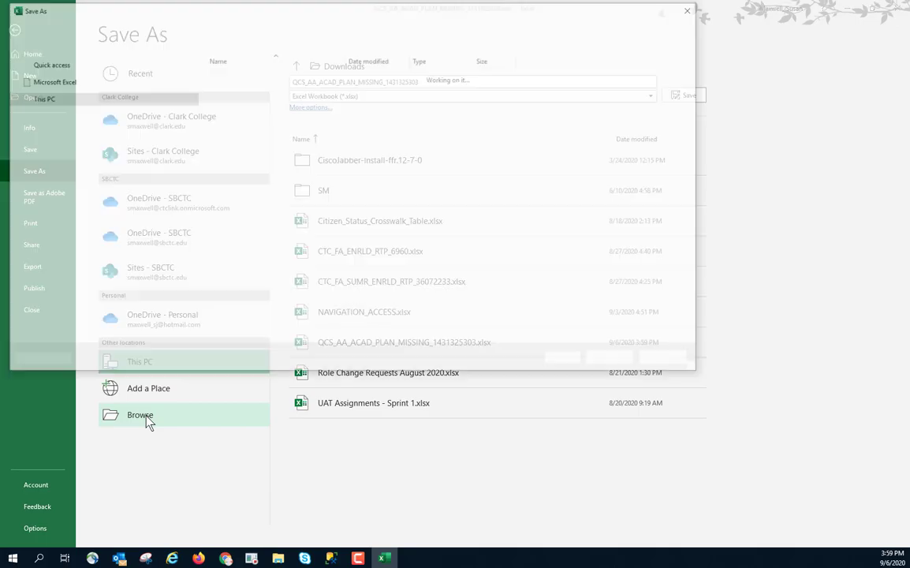
key(Return)
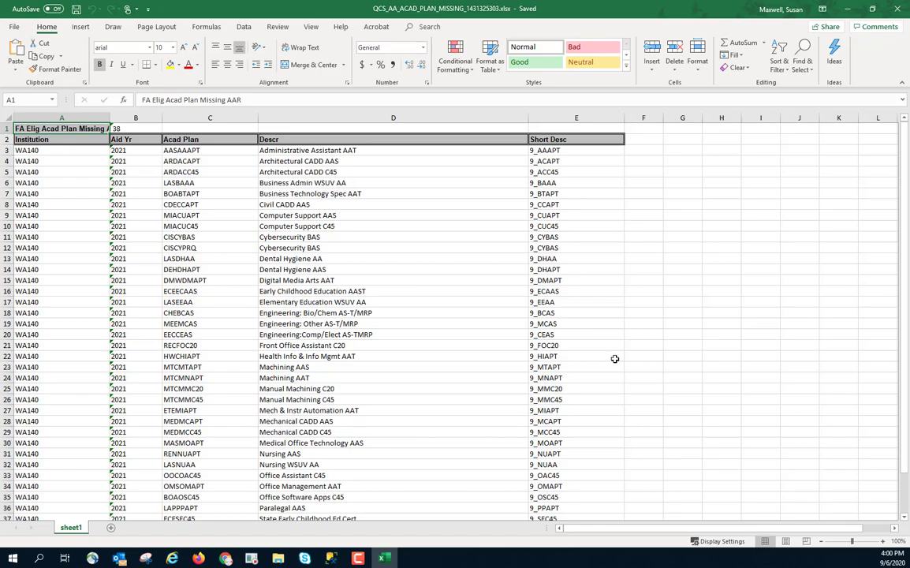
- Close Excel and the results window, then mark QCS_AA_ACAD_PLAN_MISSING as a favorite
key(alt+F4)
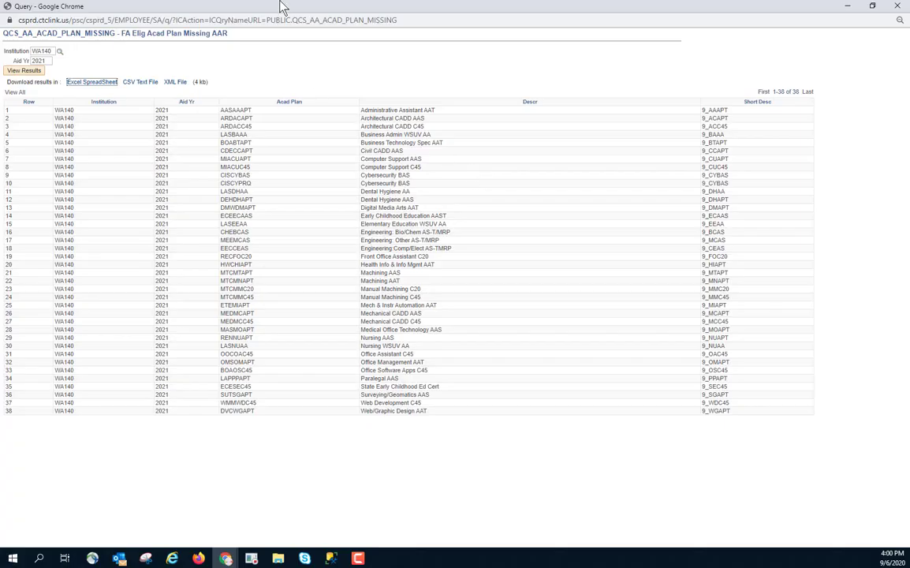
click(899, 6)
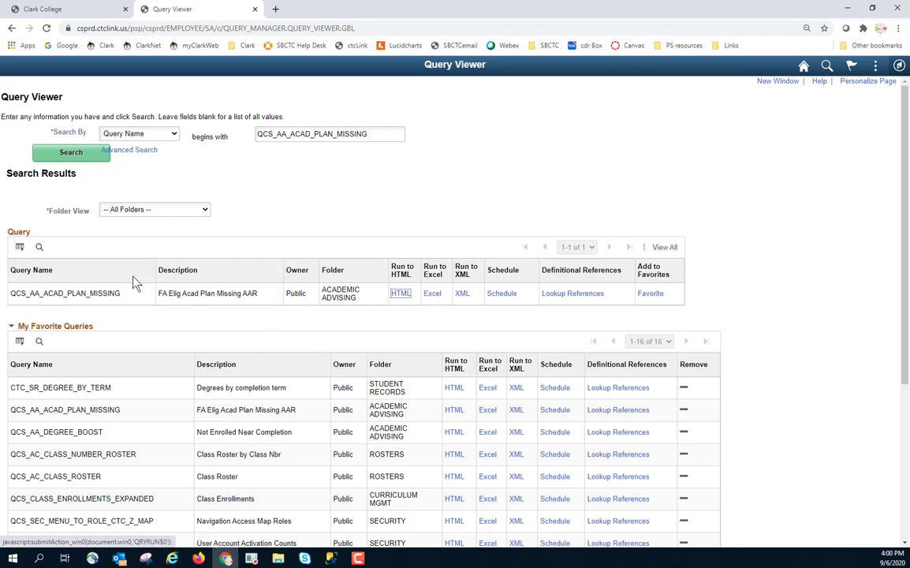
scroll(71, 291, down, 1)
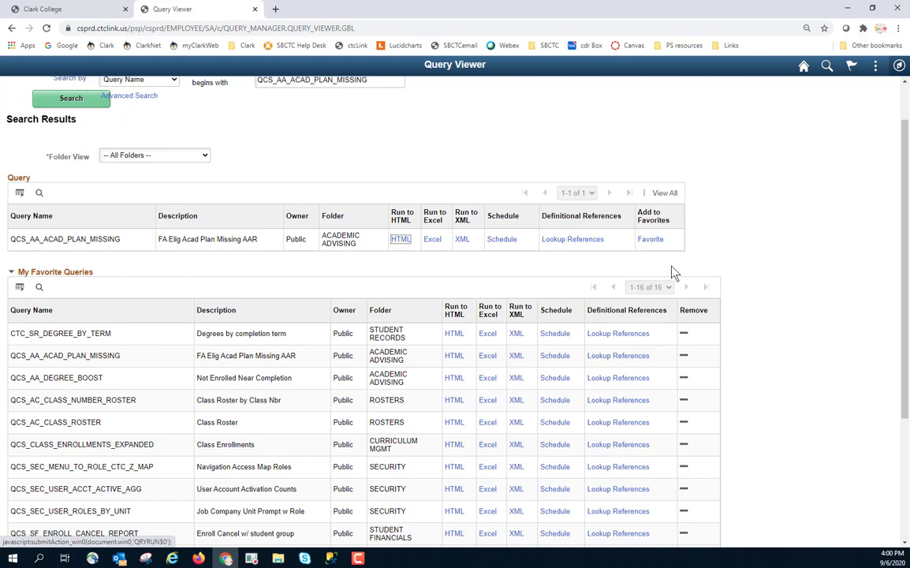
click(658, 243)
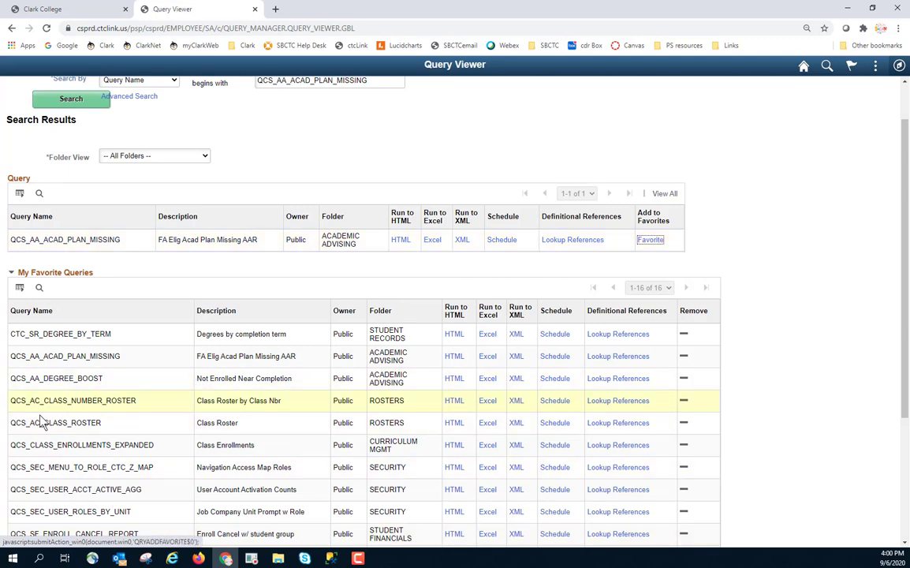
scroll(80, 356, down, 2)
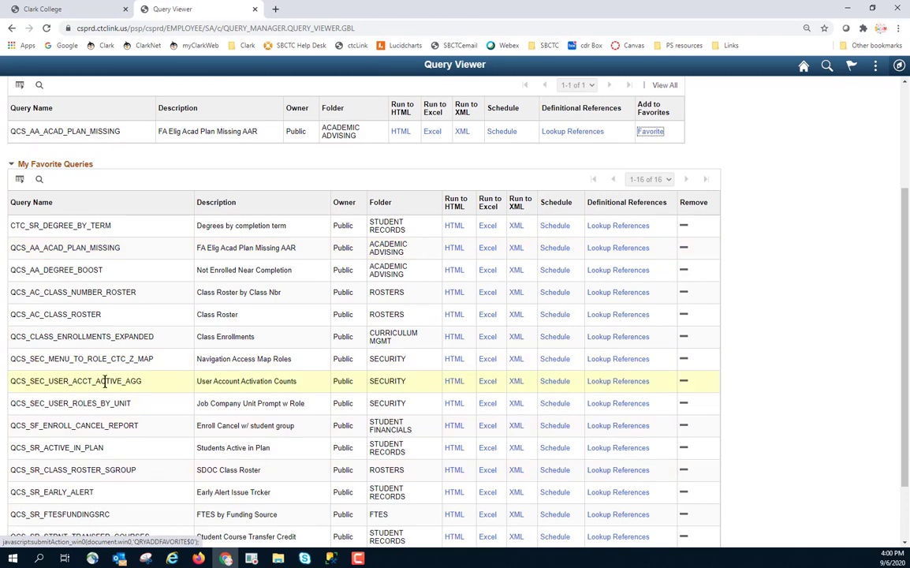
- Run QCS_CLASS_ENROLLMENTS_EXPANDED to HTML and enter institution WA140
click(454, 361)
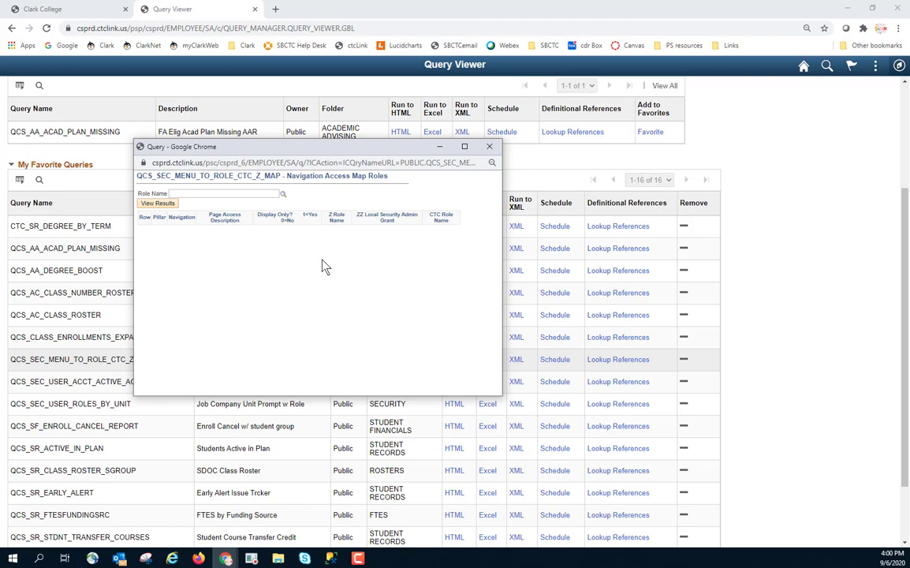
key(alt+Tab)
click(454, 337)
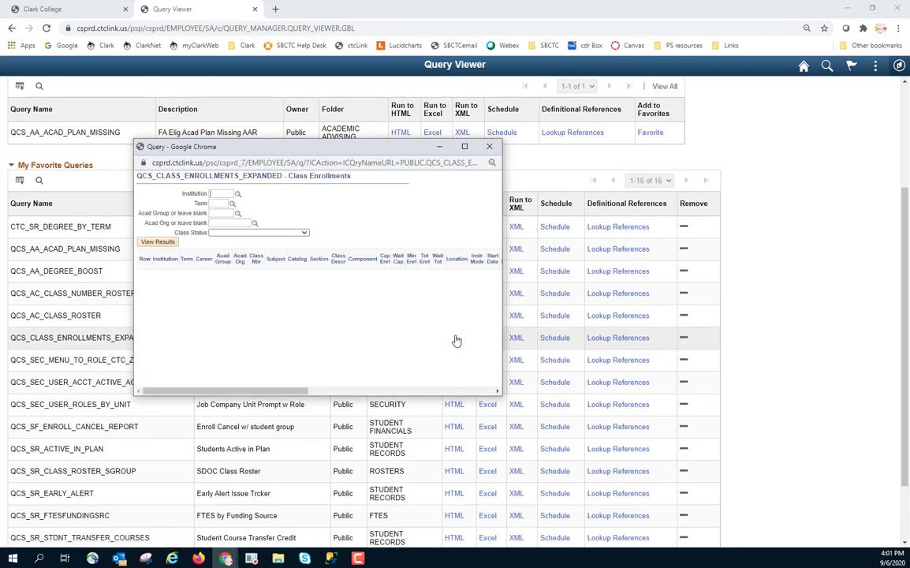
text(WA014)
key(BackSpace)
key(BackSpace)
key(BackSpace)
text(140)
key(Tab)
key(Tab)
- Pick term 2207 (Fall 2020) from the Term lookup
click(233, 203)
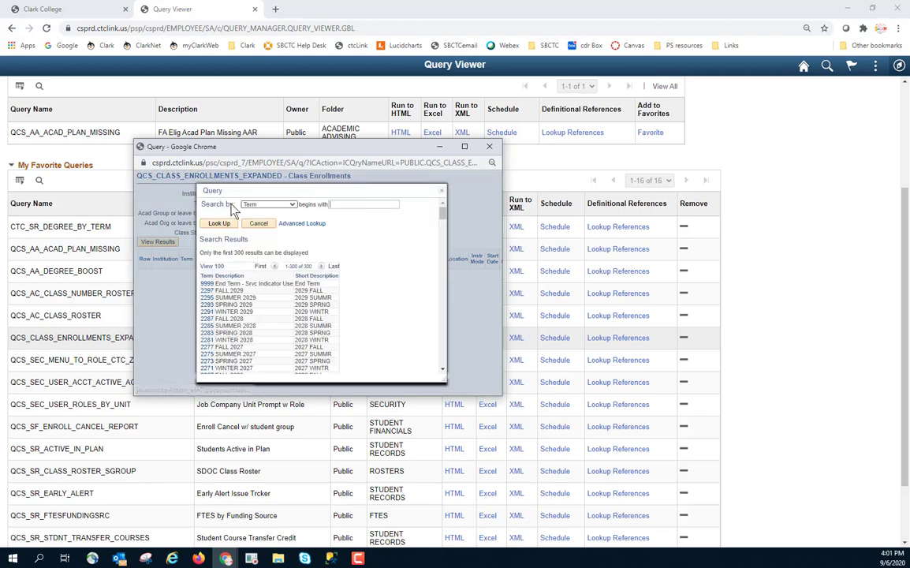
scroll(252, 322, down, 4)
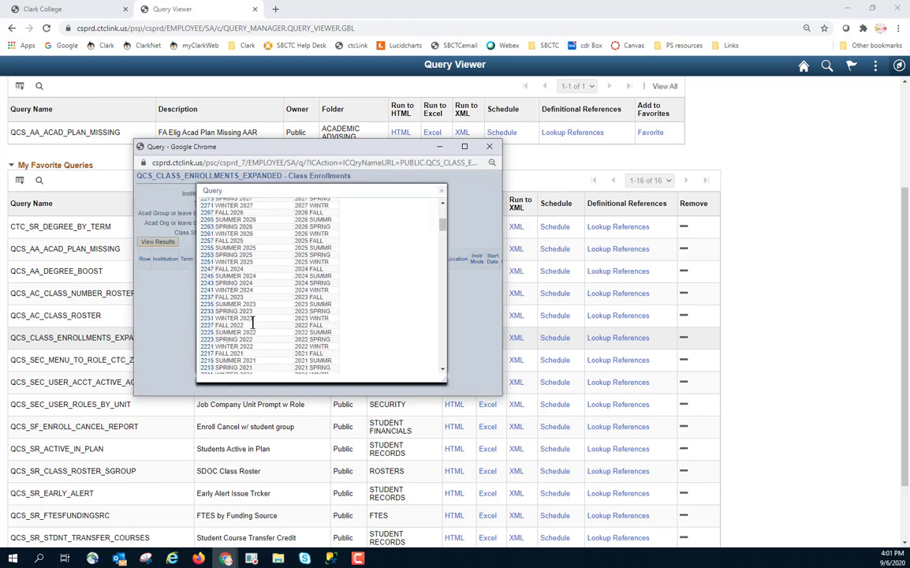
scroll(254, 335, down, 1)
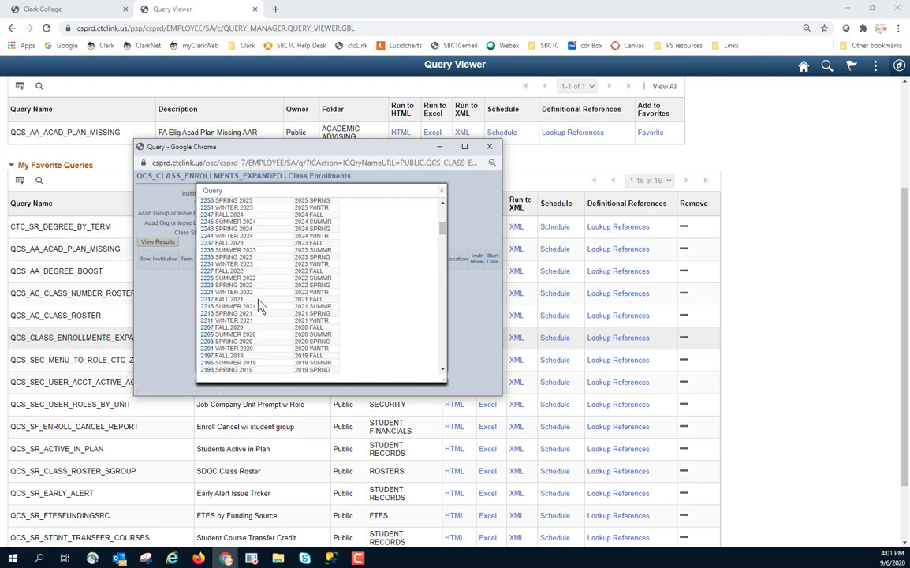
click(208, 329)
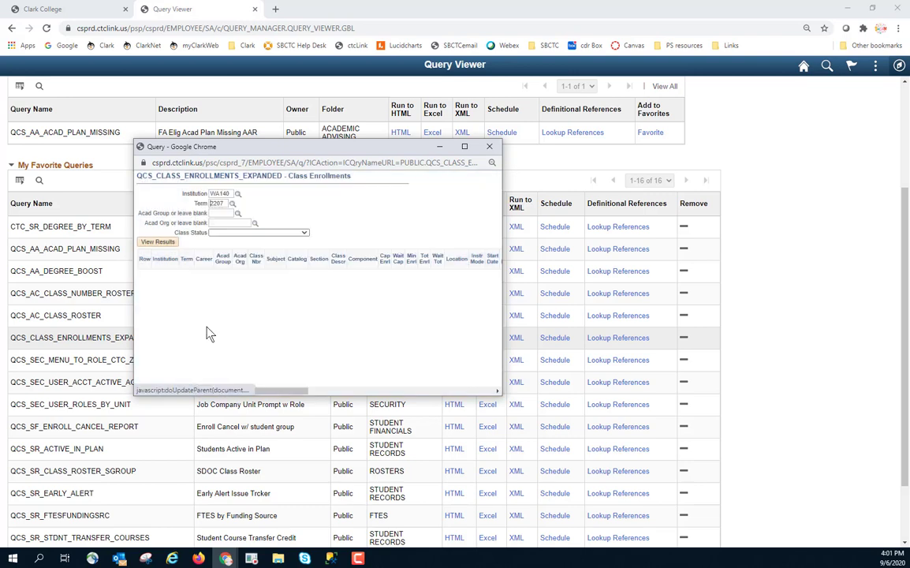
- Choose academic group SOFA from the Acad Group lookup
click(237, 213)
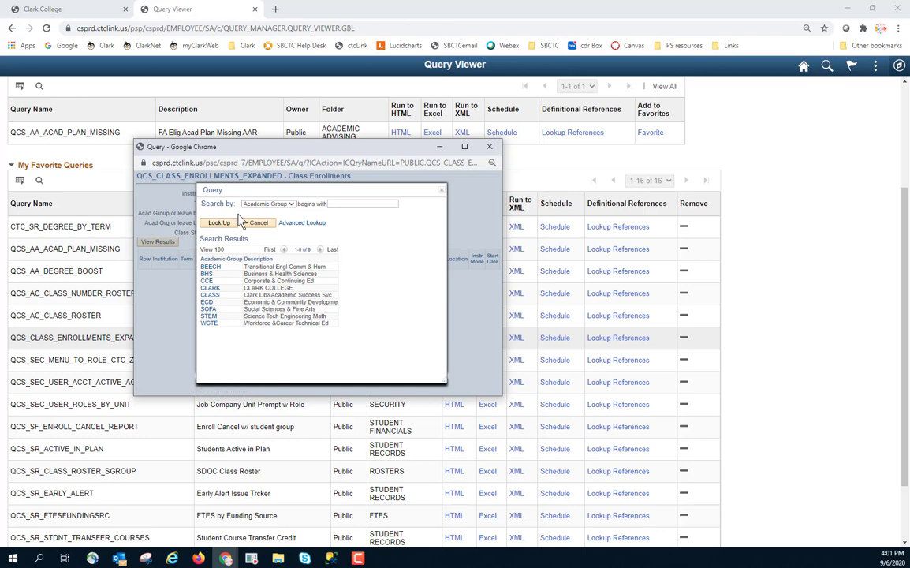
click(208, 309)
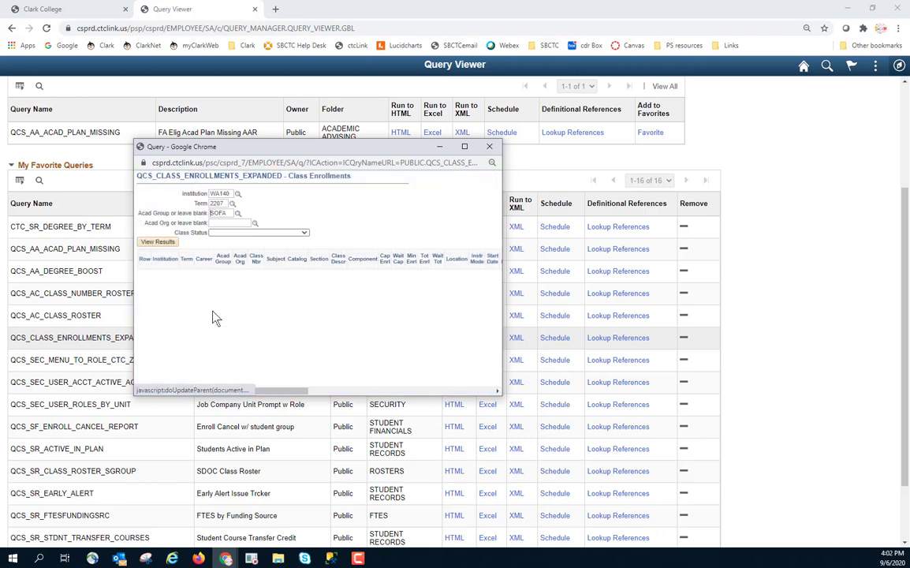
click(255, 225)
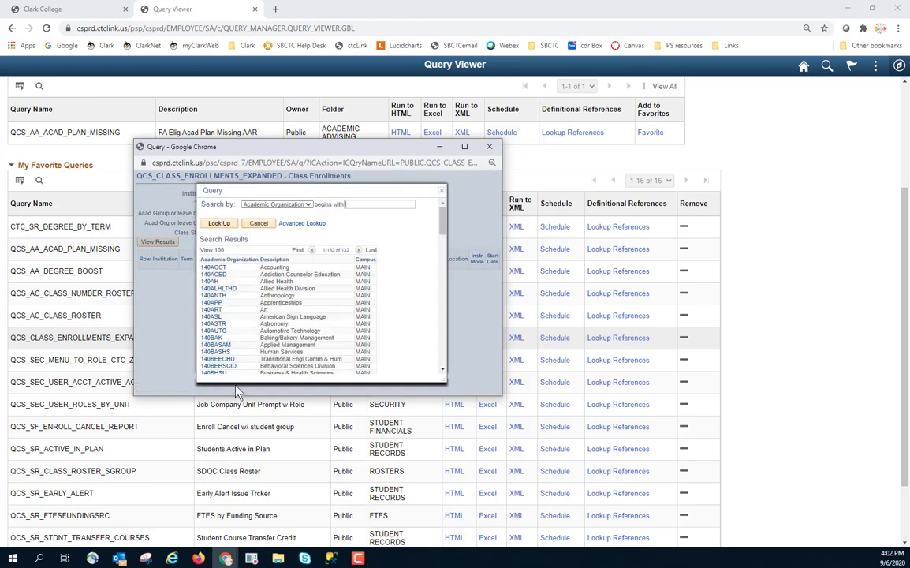
click(441, 192)
- Limit Class Status to Cancelled Section, view the results, and close the results window
click(304, 233)
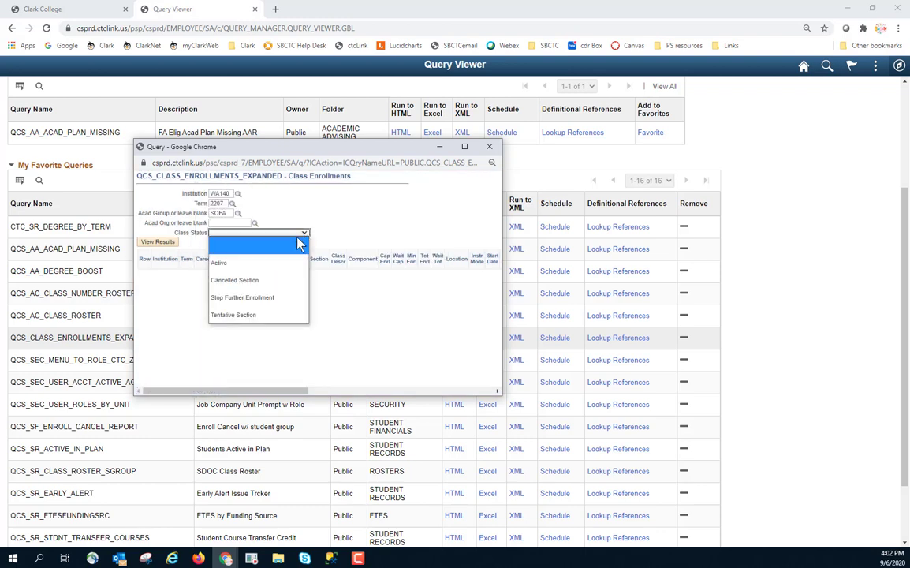
click(280, 281)
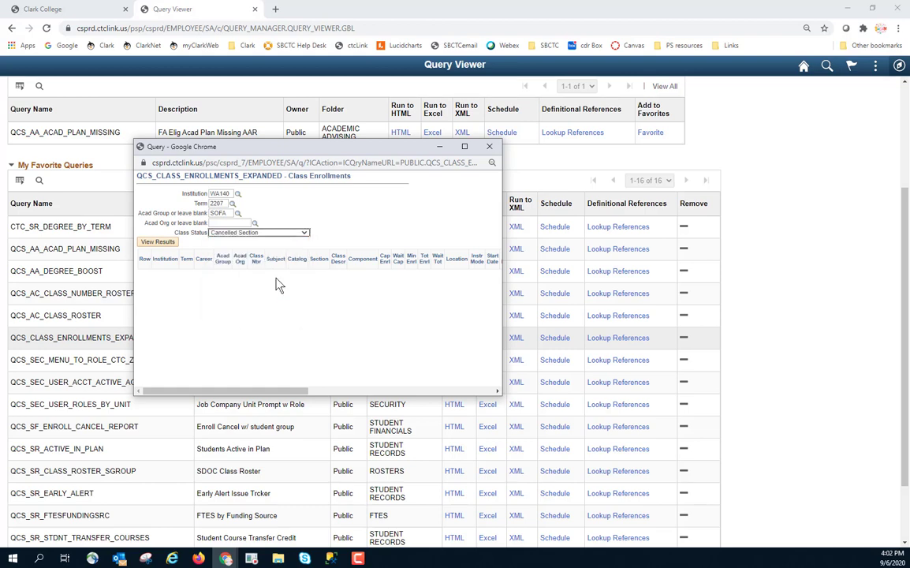
click(157, 242)
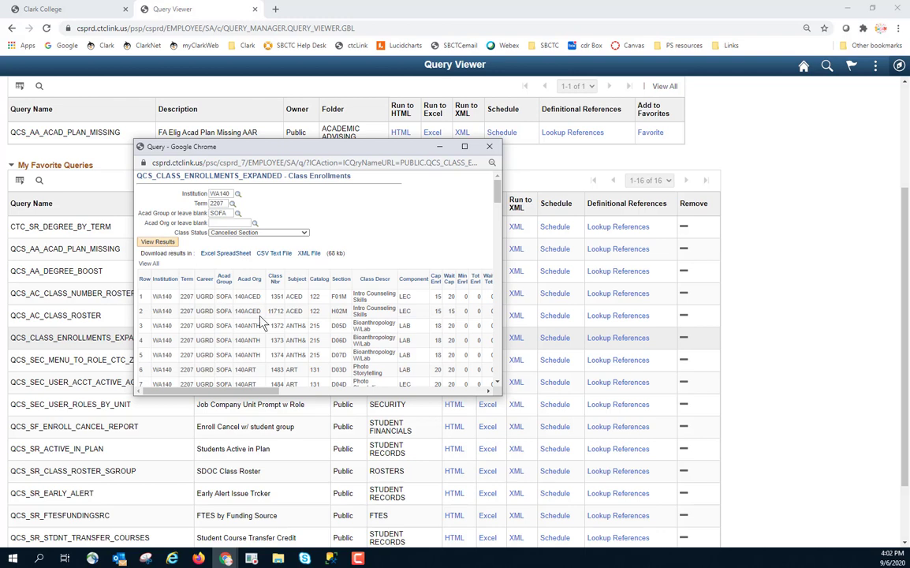
click(490, 148)
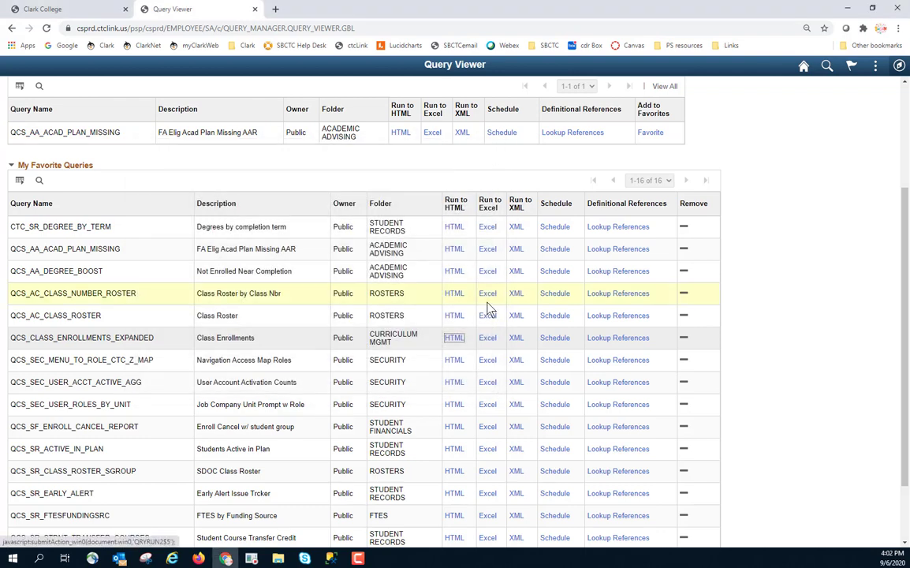
scroll(487, 309, up, 2)
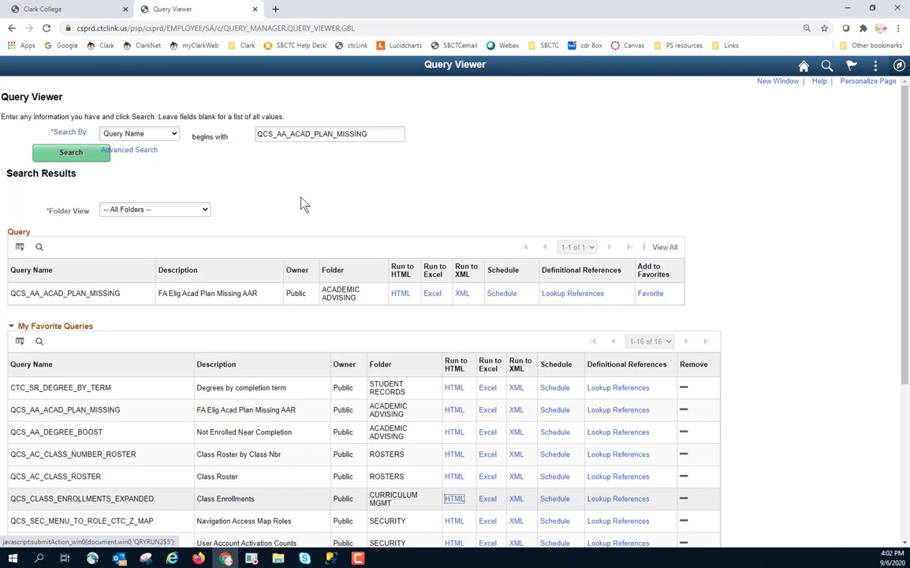
- In Advanced Search, list queries whose names begin with QCS_
click(150, 153)
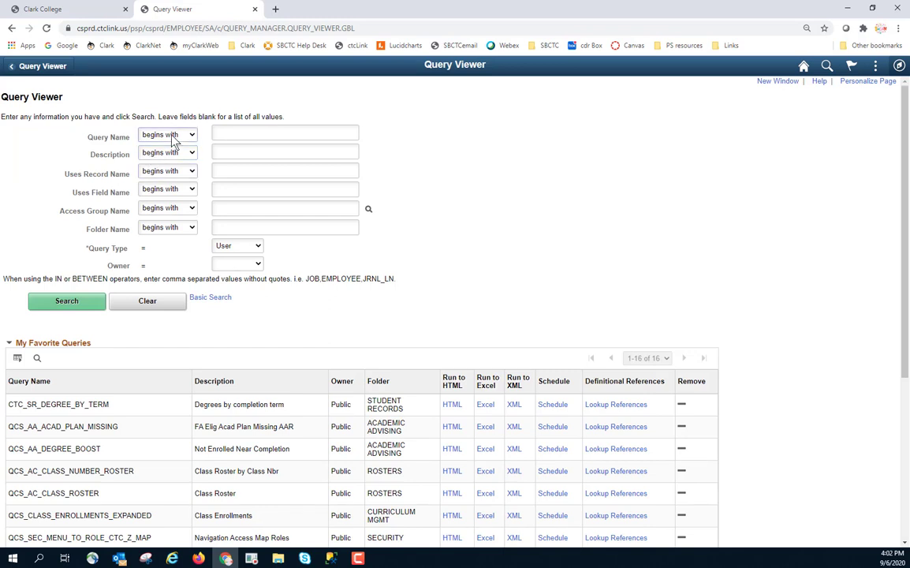
click(243, 134)
text(QCS)
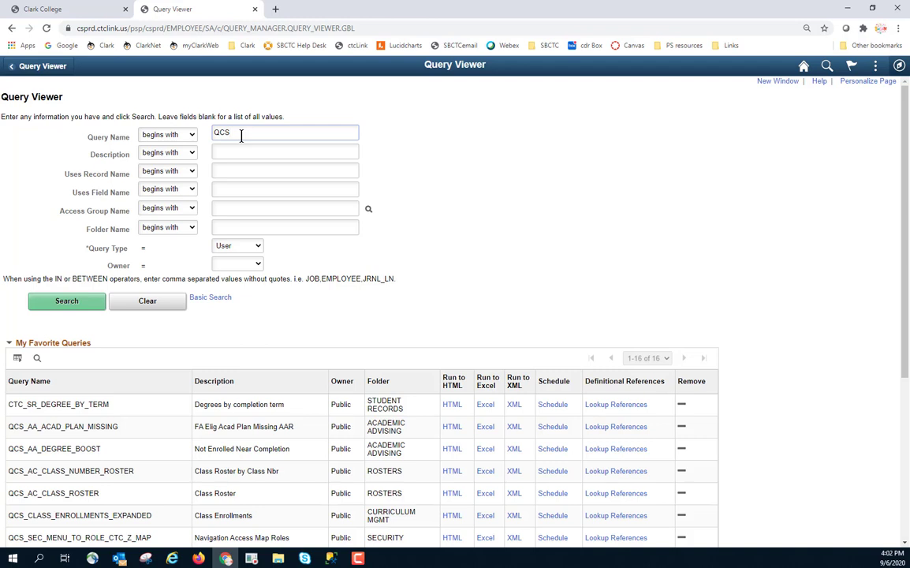
text(_)
click(63, 304)
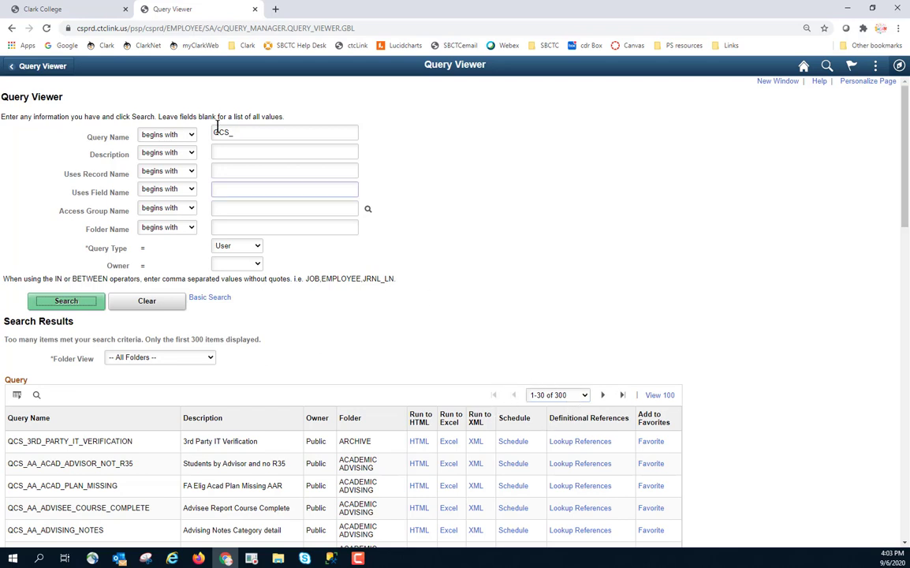
- Add a Description 'contains' FTES filter, narrowing the QCS_ results to 14 queries
click(219, 168)
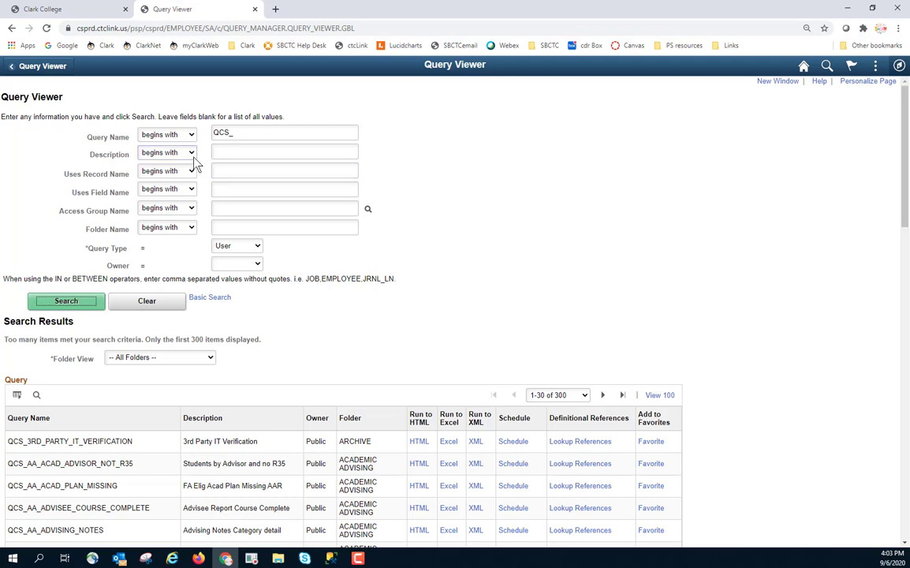
click(192, 154)
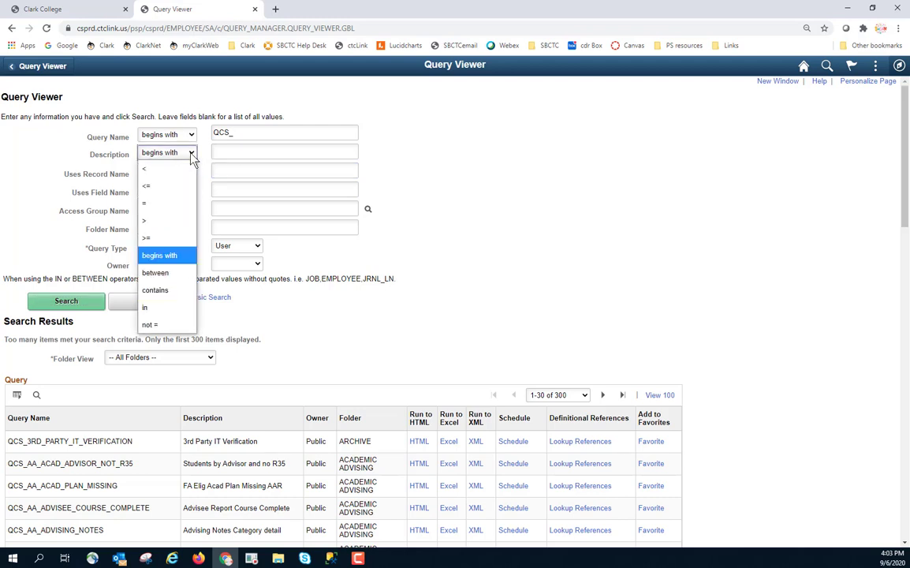
click(181, 291)
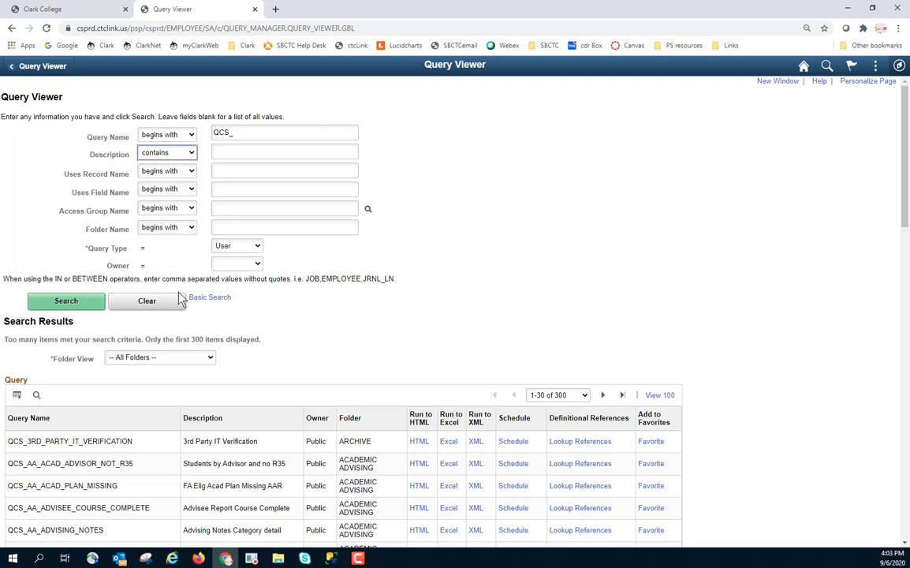
click(277, 152)
text(FTES)
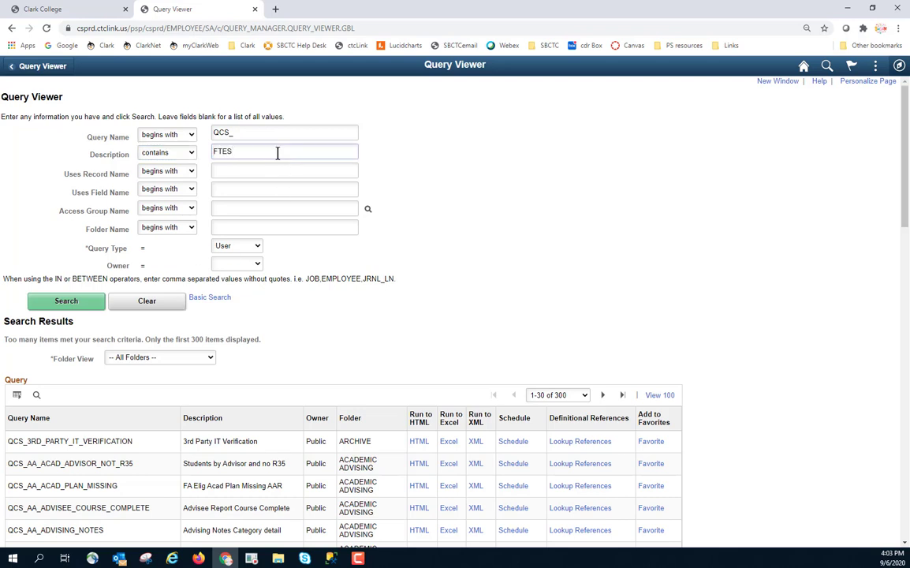
click(50, 304)
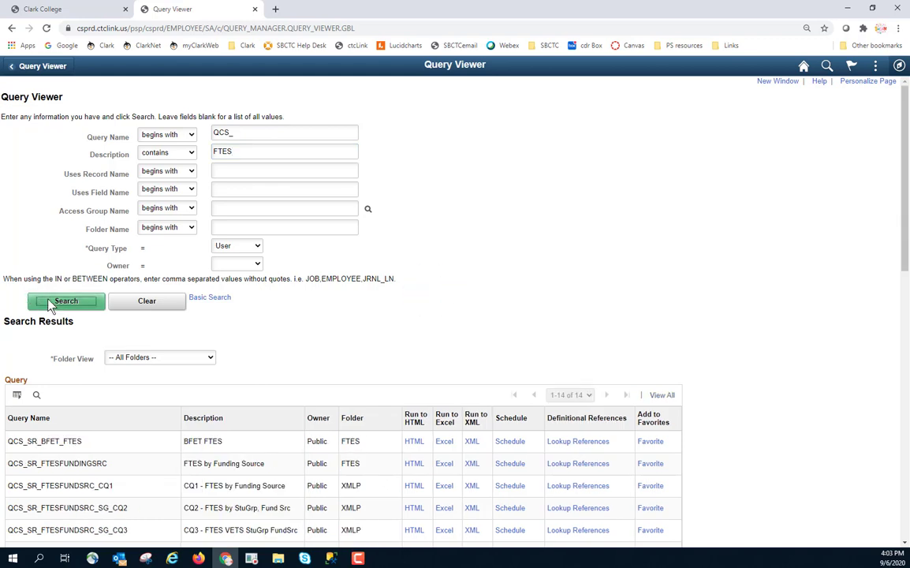
scroll(164, 322, down, 2)
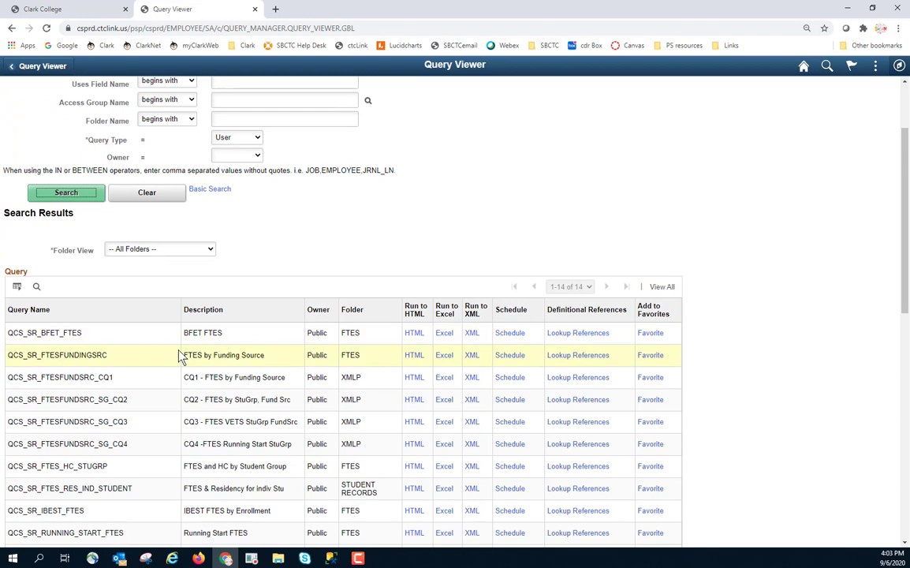
scroll(179, 356, down, 1)
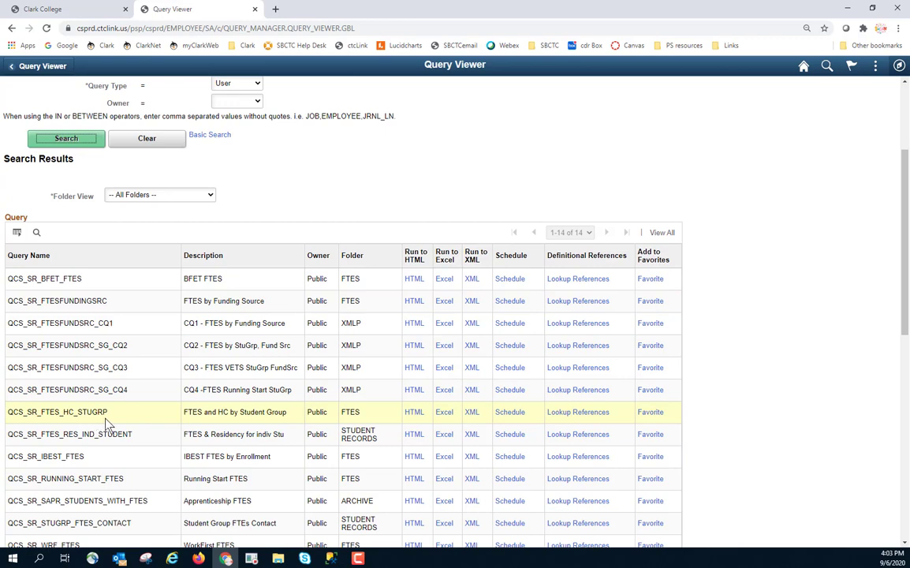
- Start the FTES and HC by Student Group query with term prompt WA1402207
click(414, 412)
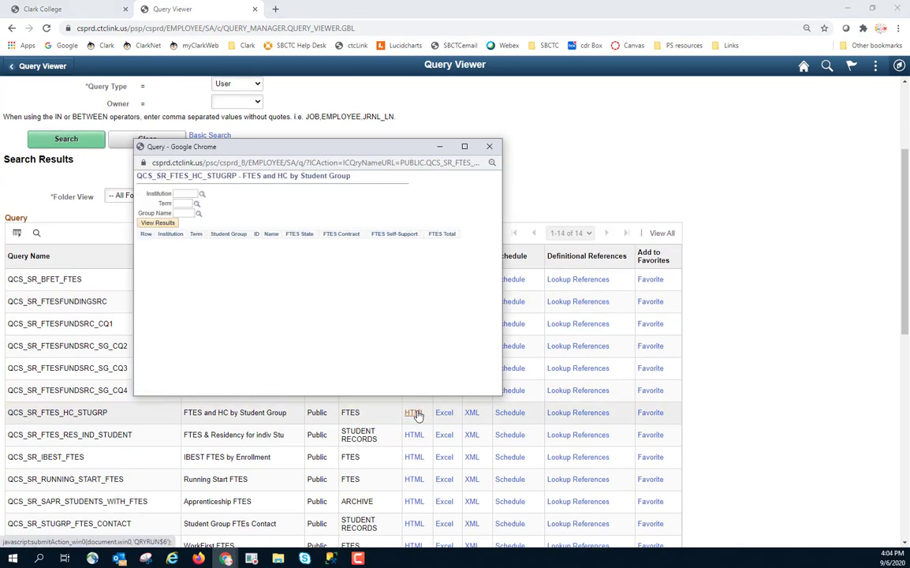
text(WA140)
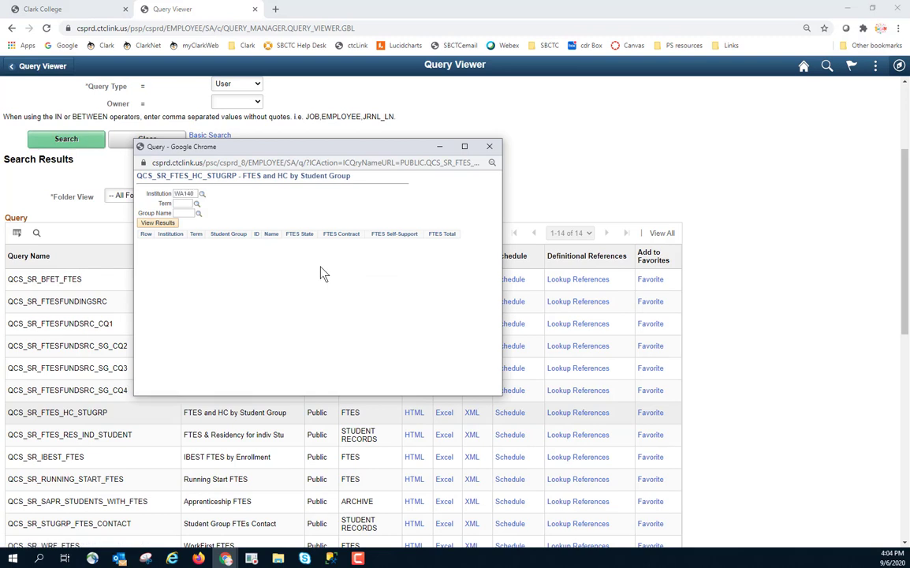
text(2207)
key(Tab)
click(165, 224)
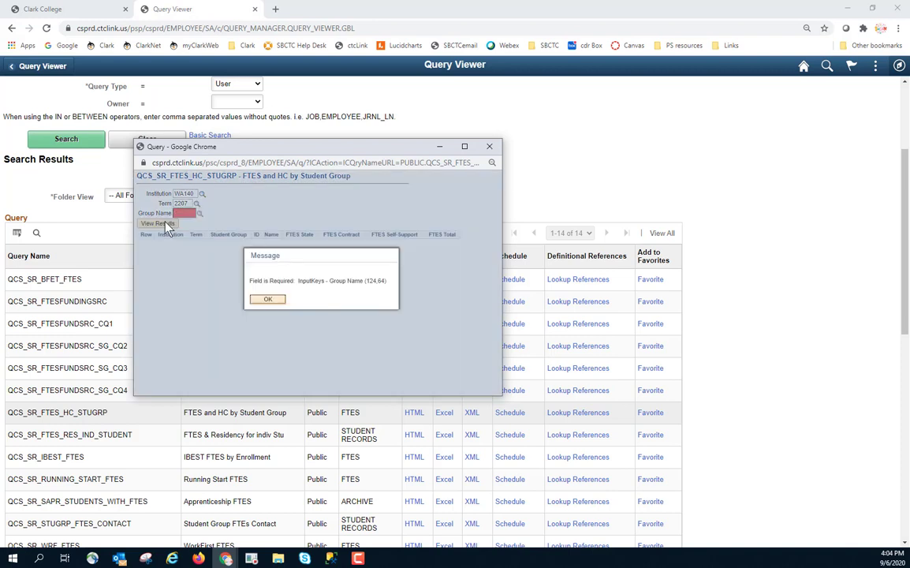
- Set the student group prompt to ARST, view the 2110-row results, then close the results window
click(267, 298)
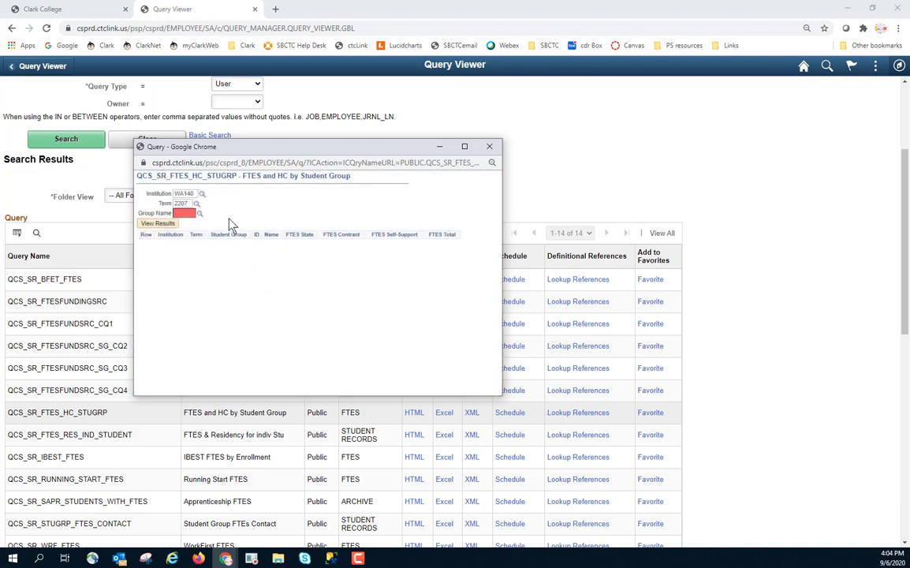
click(200, 214)
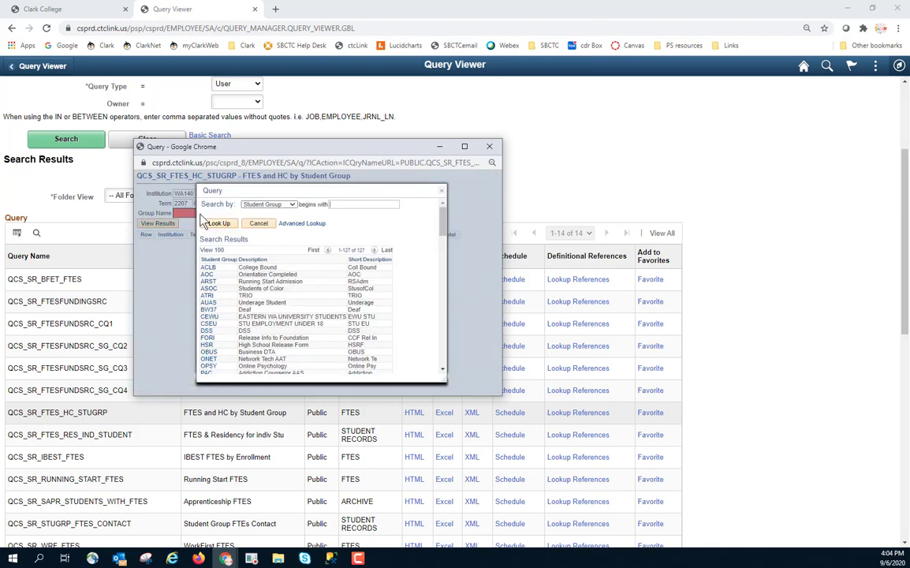
scroll(213, 284, down, 1)
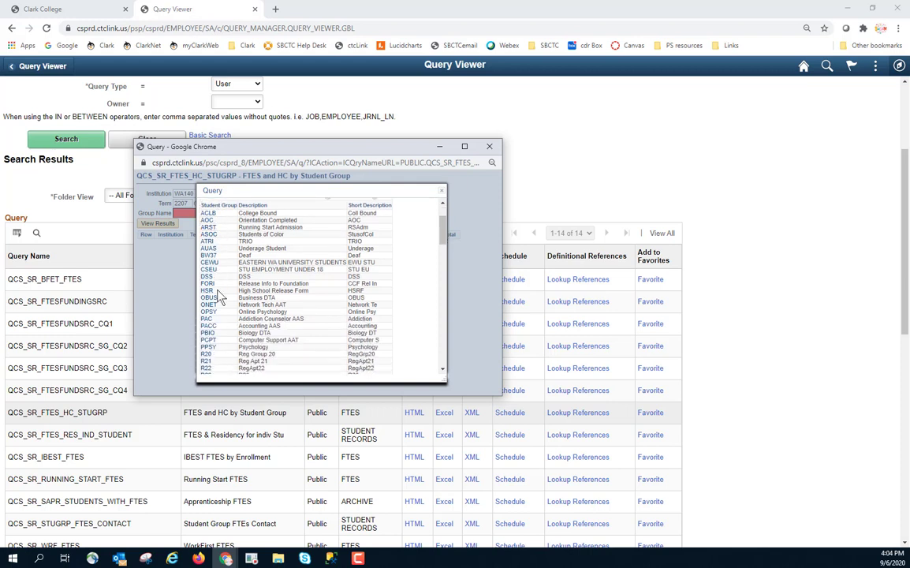
scroll(218, 294, up, 1)
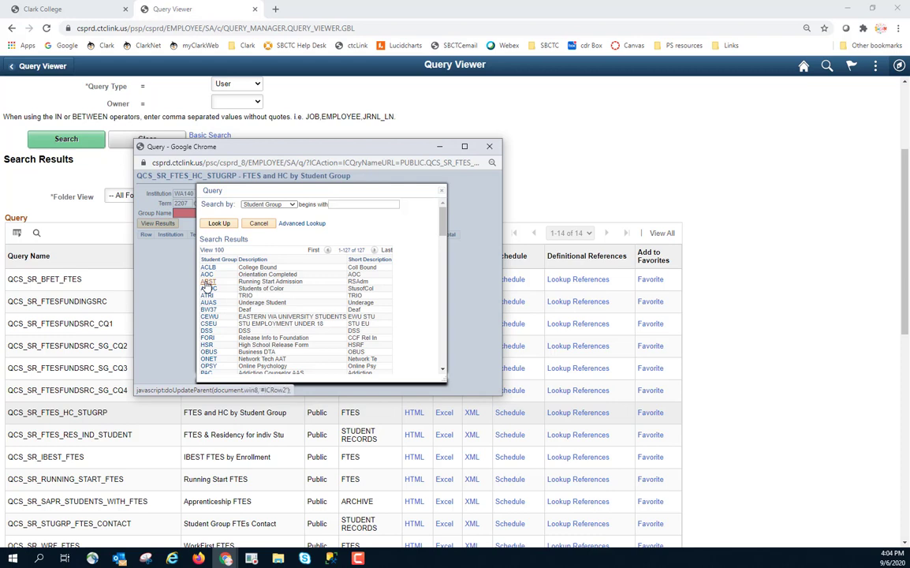
click(207, 282)
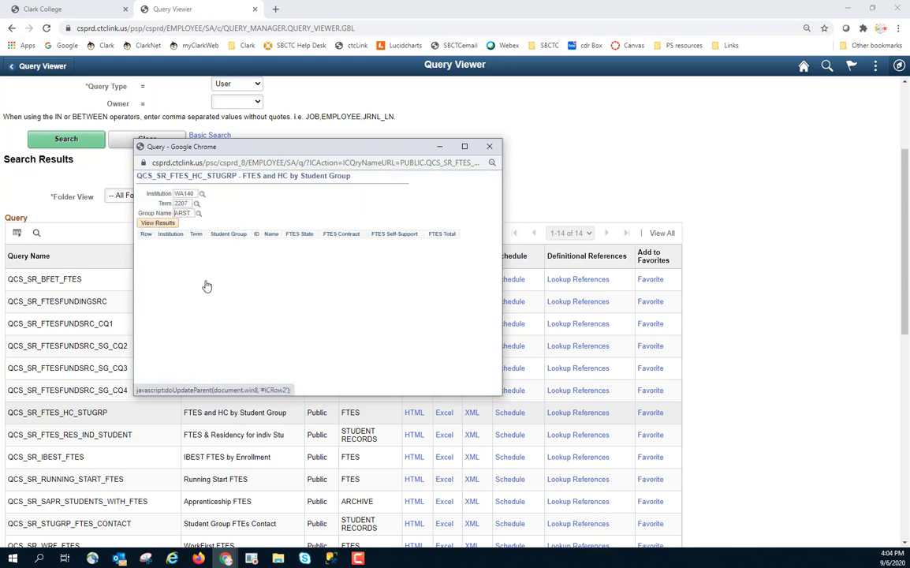
click(160, 223)
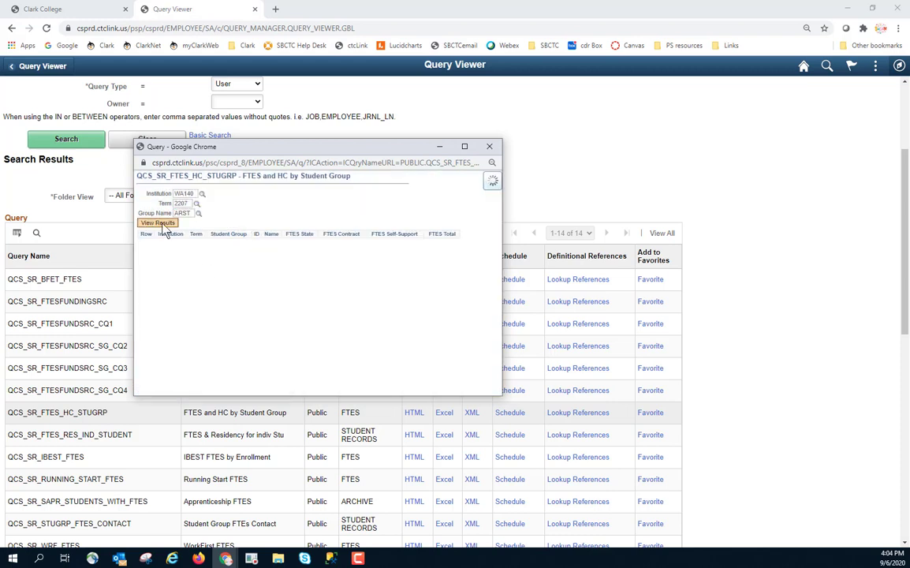
click(497, 147)
scroll(359, 197, up, 3)
- Search for queries in the ADMISSION folder
click(307, 191)
click(292, 169)
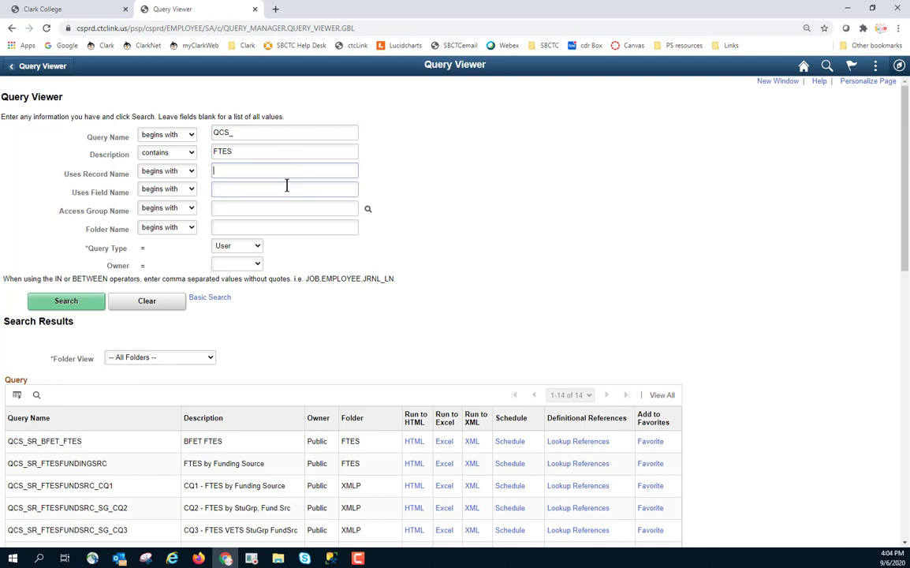
click(276, 226)
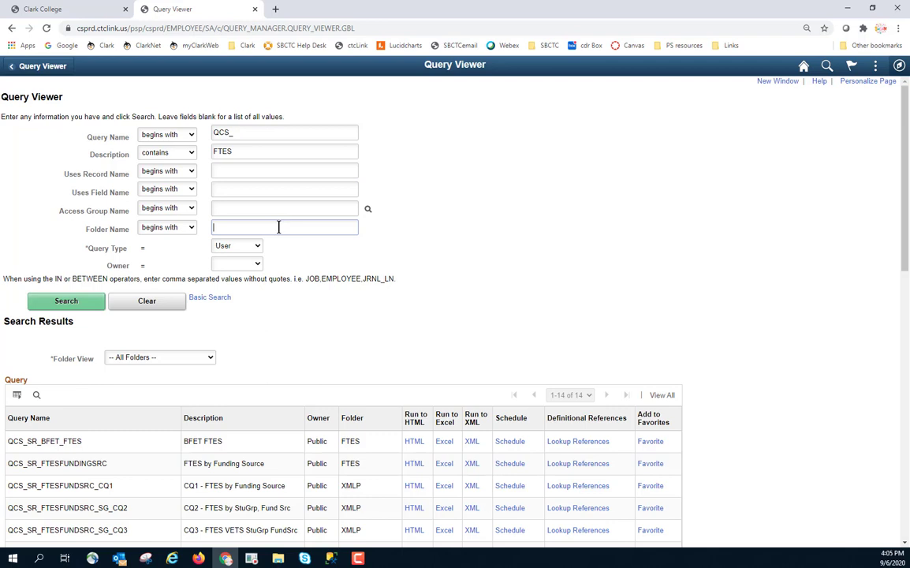
text(admissi9on)
key(BackSpace)
key(BackSpace)
key(BackSpace)
text(on)
click(78, 302)
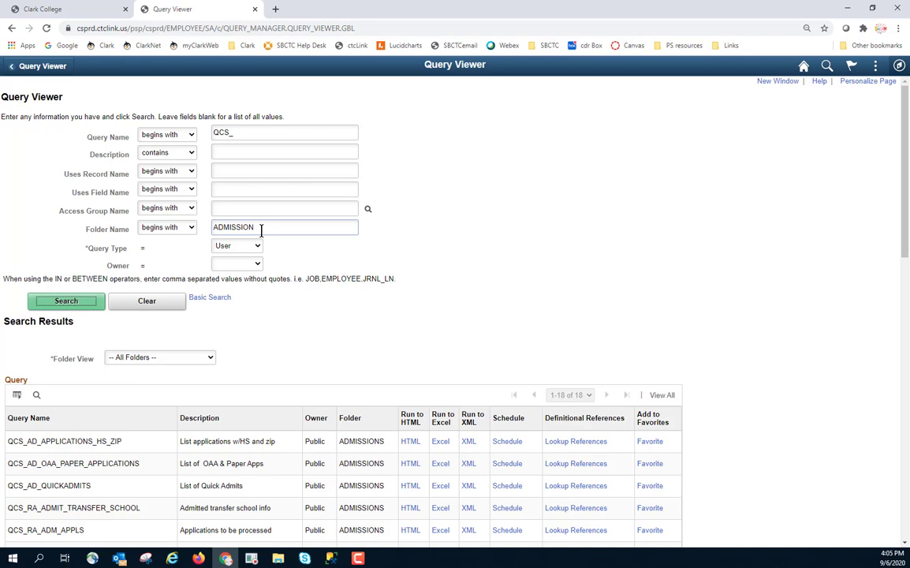
- Review the folder results and delete QCS_ from the Query Name criterion
scroll(265, 438, down, 2)
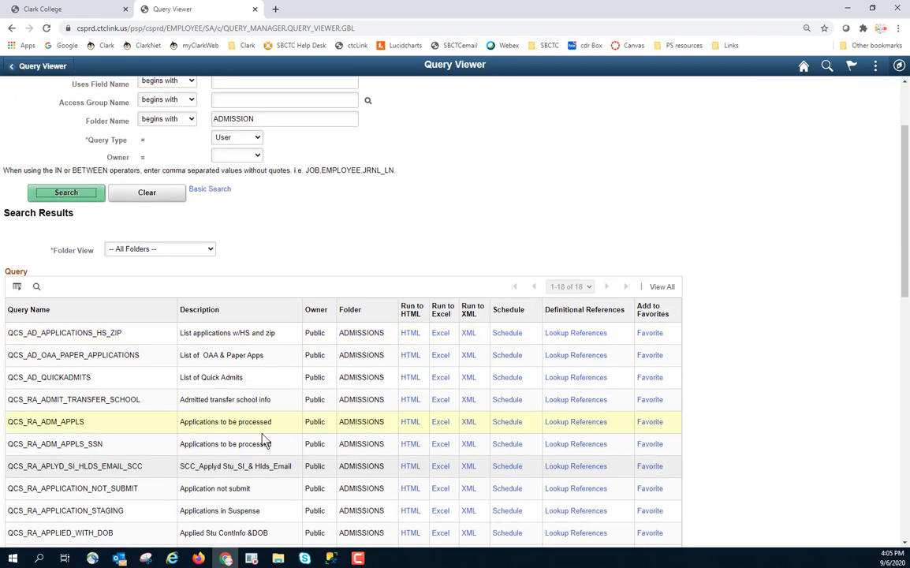
scroll(264, 439, down, 2)
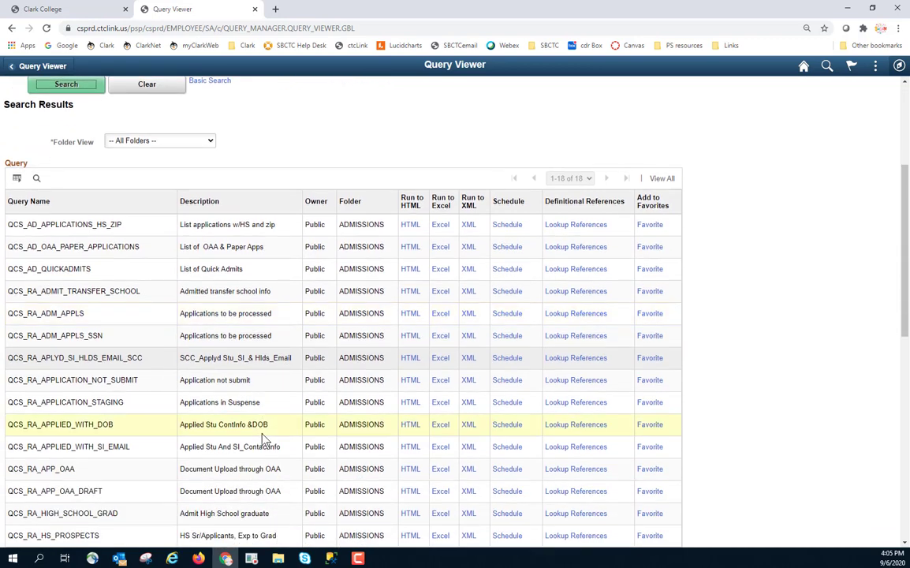
scroll(264, 438, up, 5)
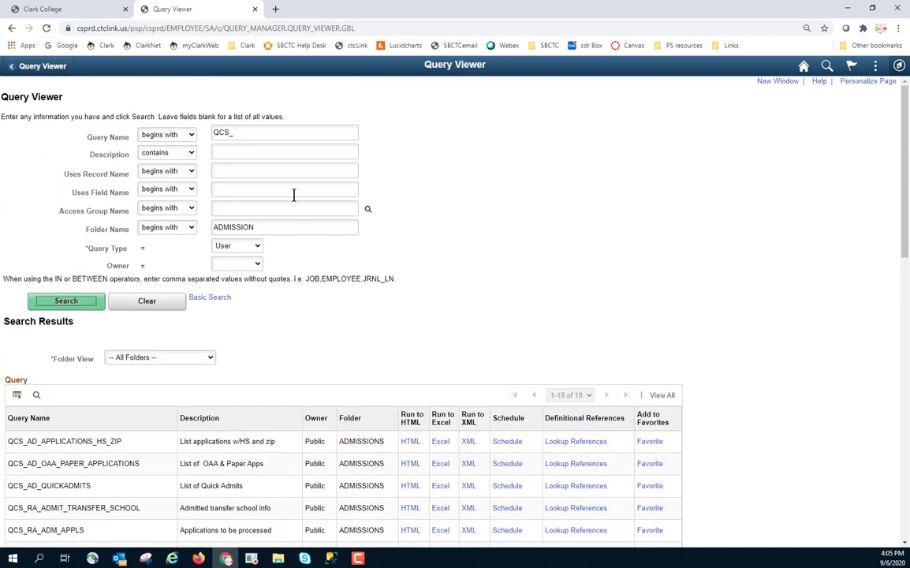
drag(254, 133, 138, 122)
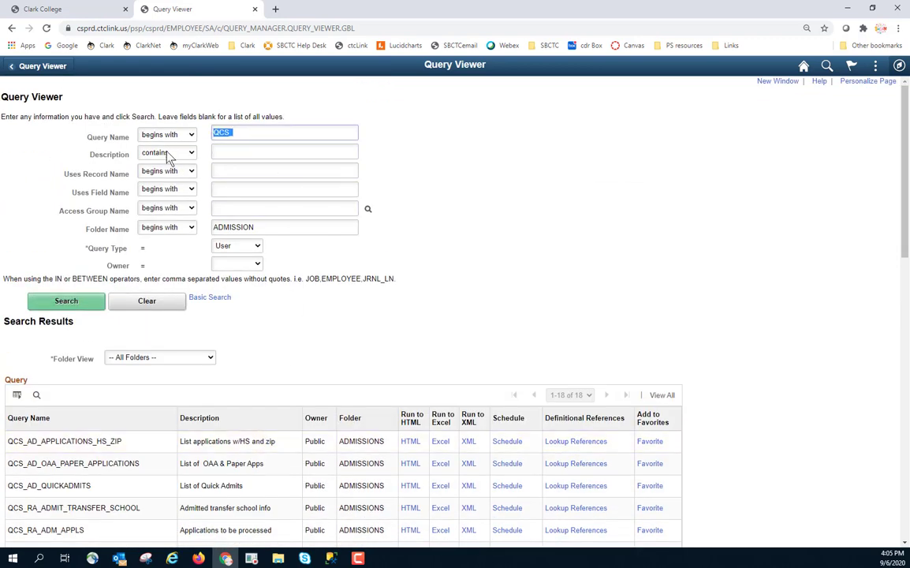
key(BackSpace)
- Rerun the search without the name filter and scroll through all 24 ADMISSIONS queries
click(65, 306)
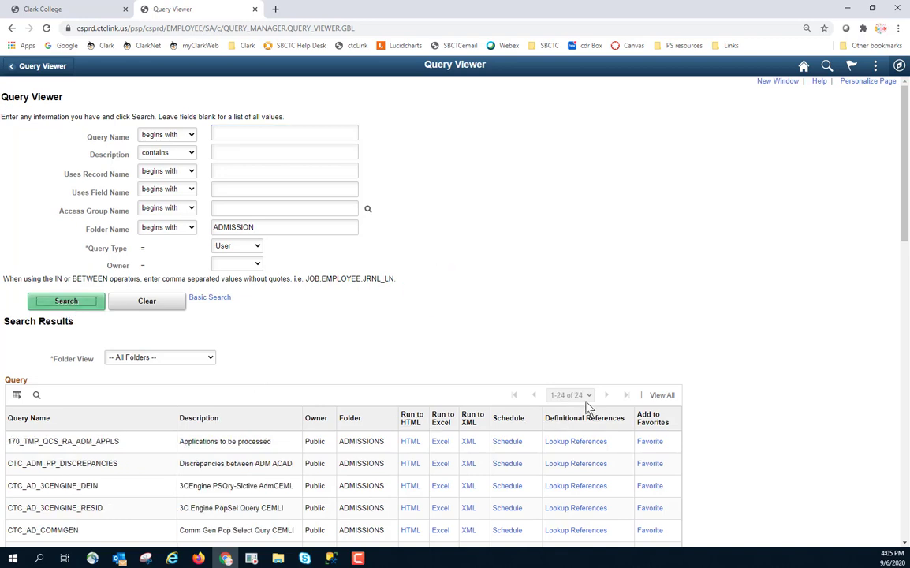
scroll(134, 414, down, 2)
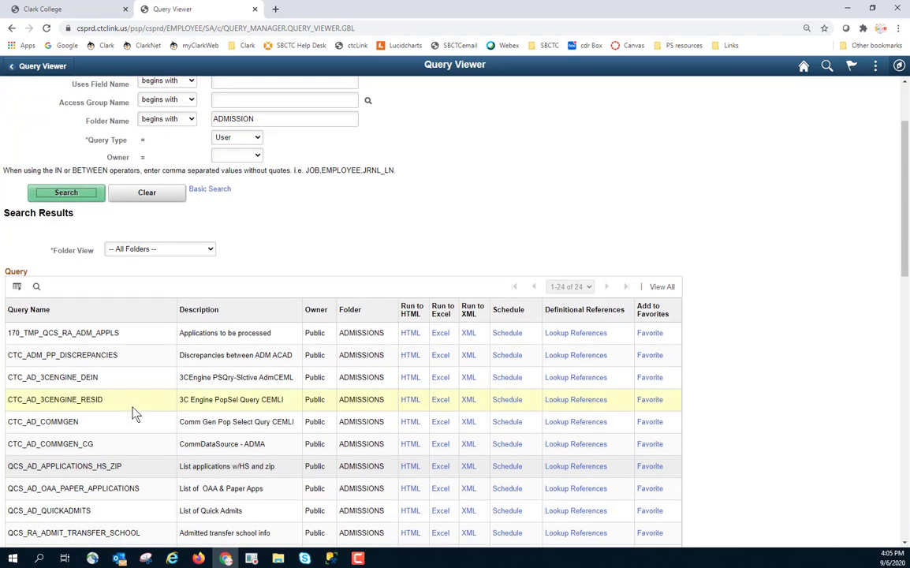
scroll(134, 414, down, 1)
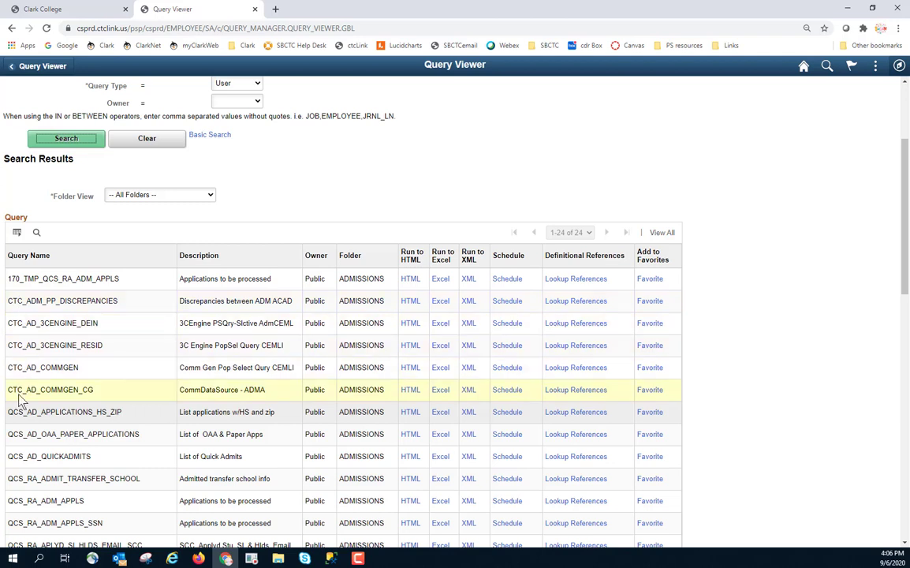
scroll(20, 401, down, 3)
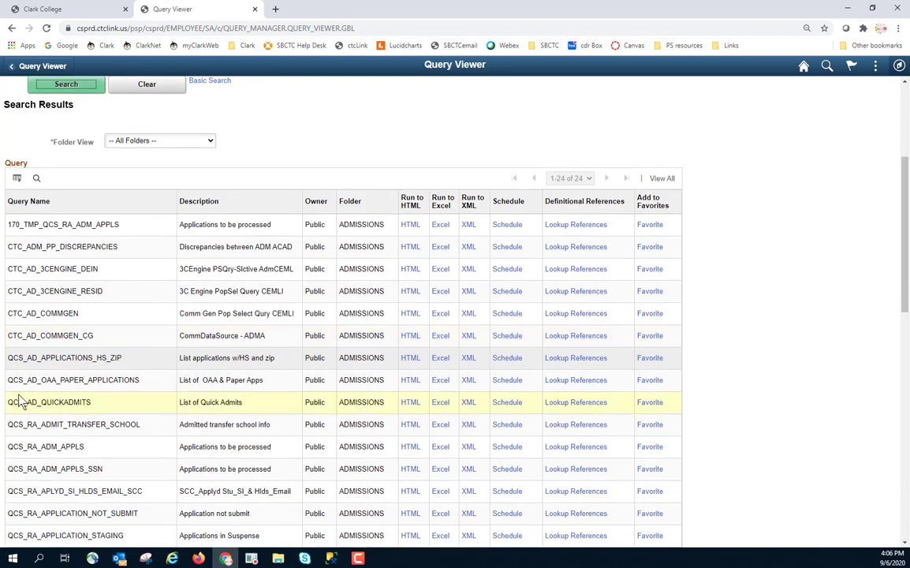
scroll(17, 395, down, 2)
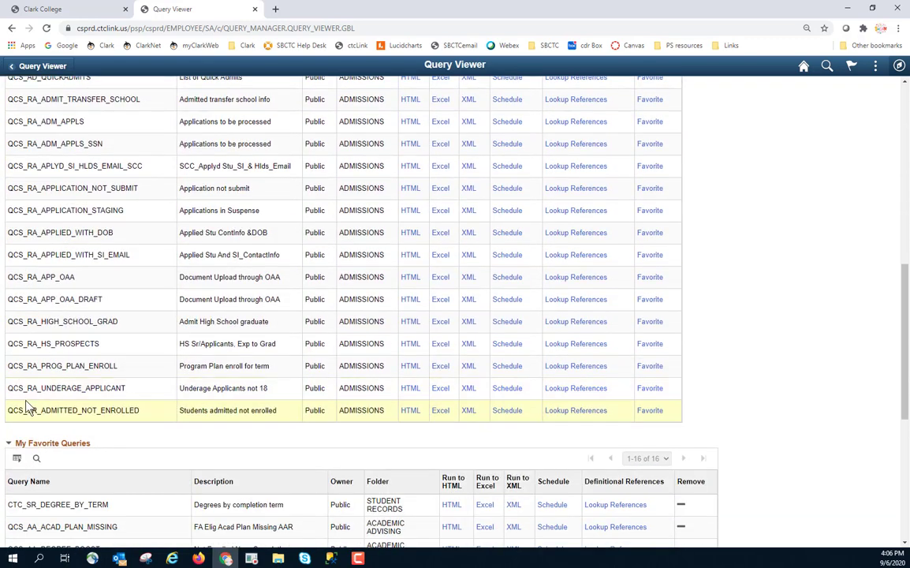
scroll(24, 406, up, 7)
scroll(28, 406, up, 1)
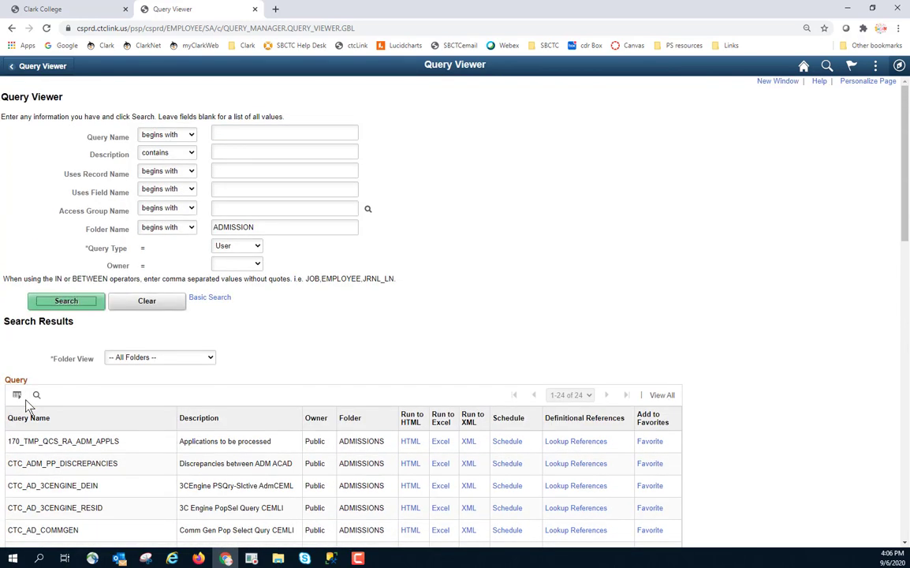
- Keep the query type as User and limit the owner to Public queries
click(236, 245)
click(229, 314)
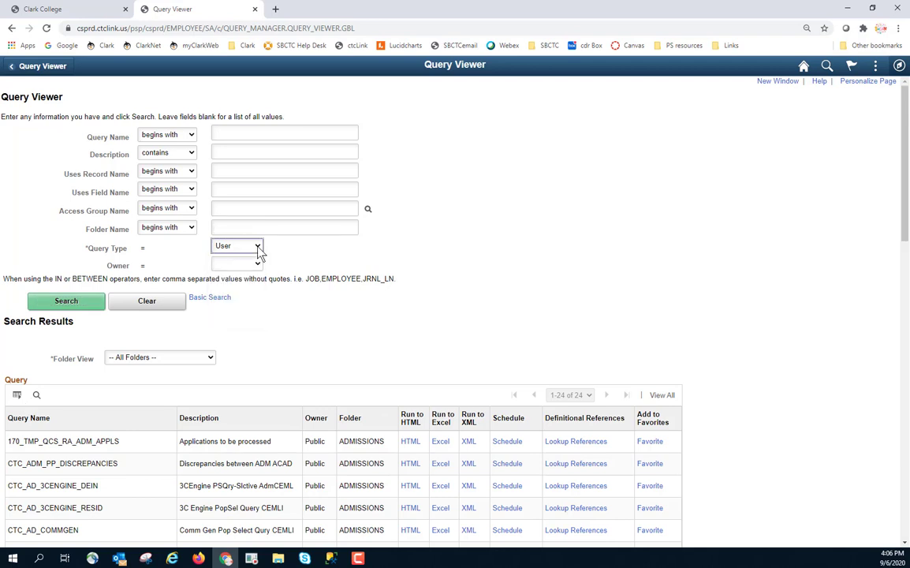
click(257, 266)
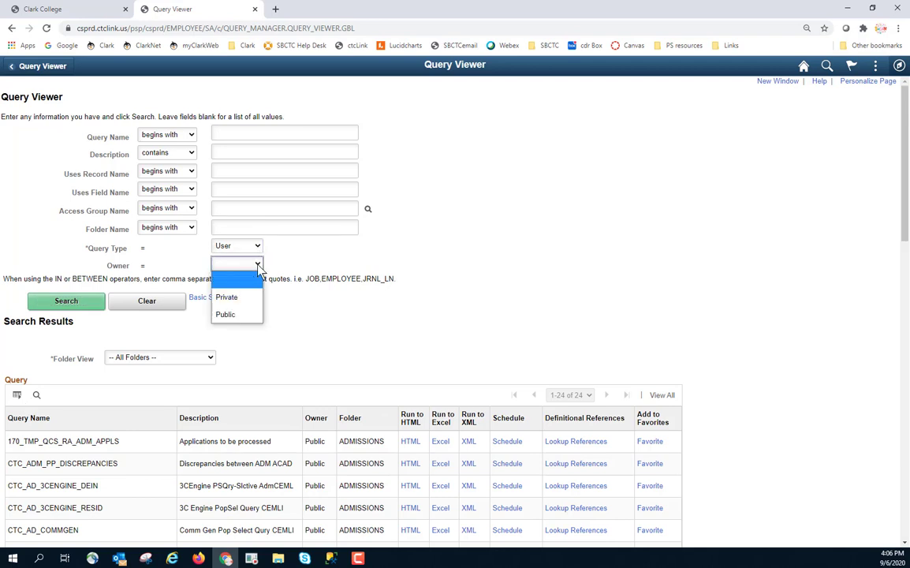
click(245, 315)
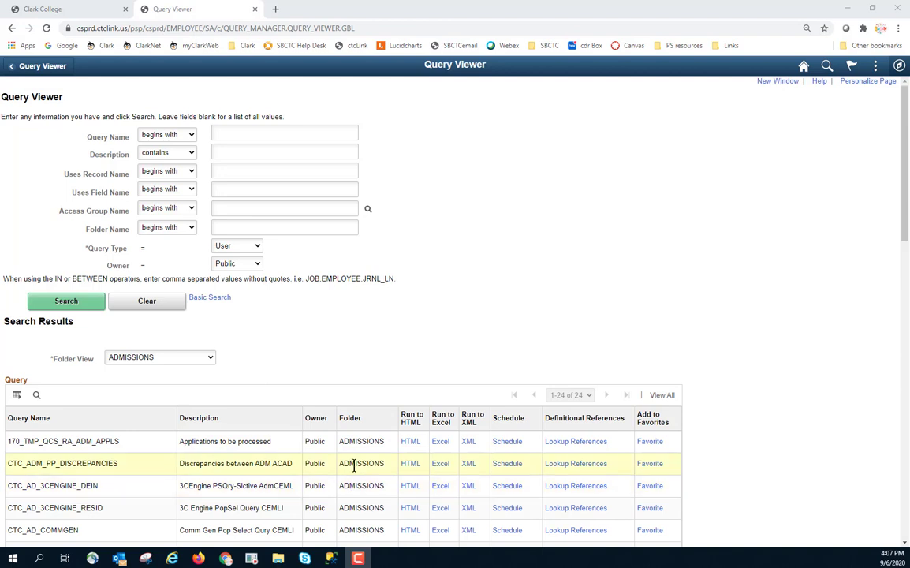
scroll(354, 465, down, 1)
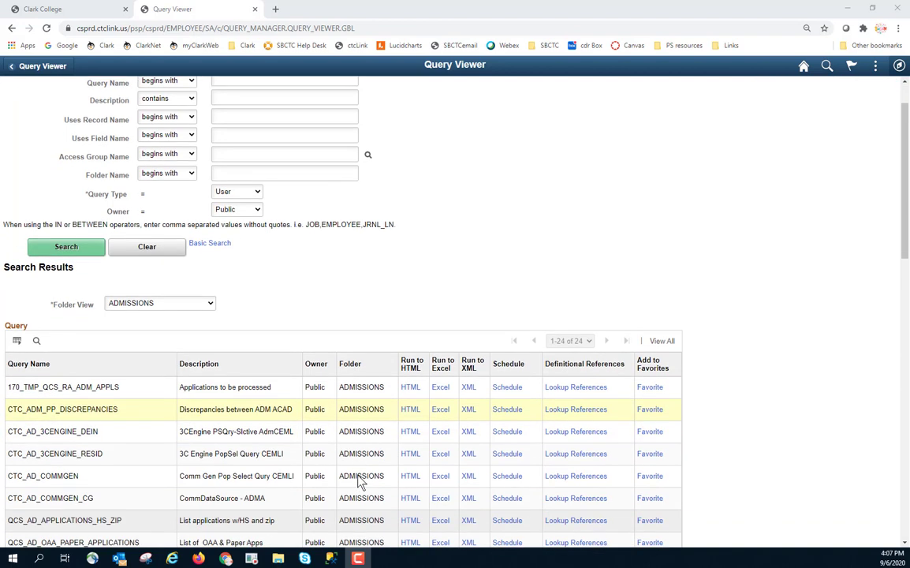